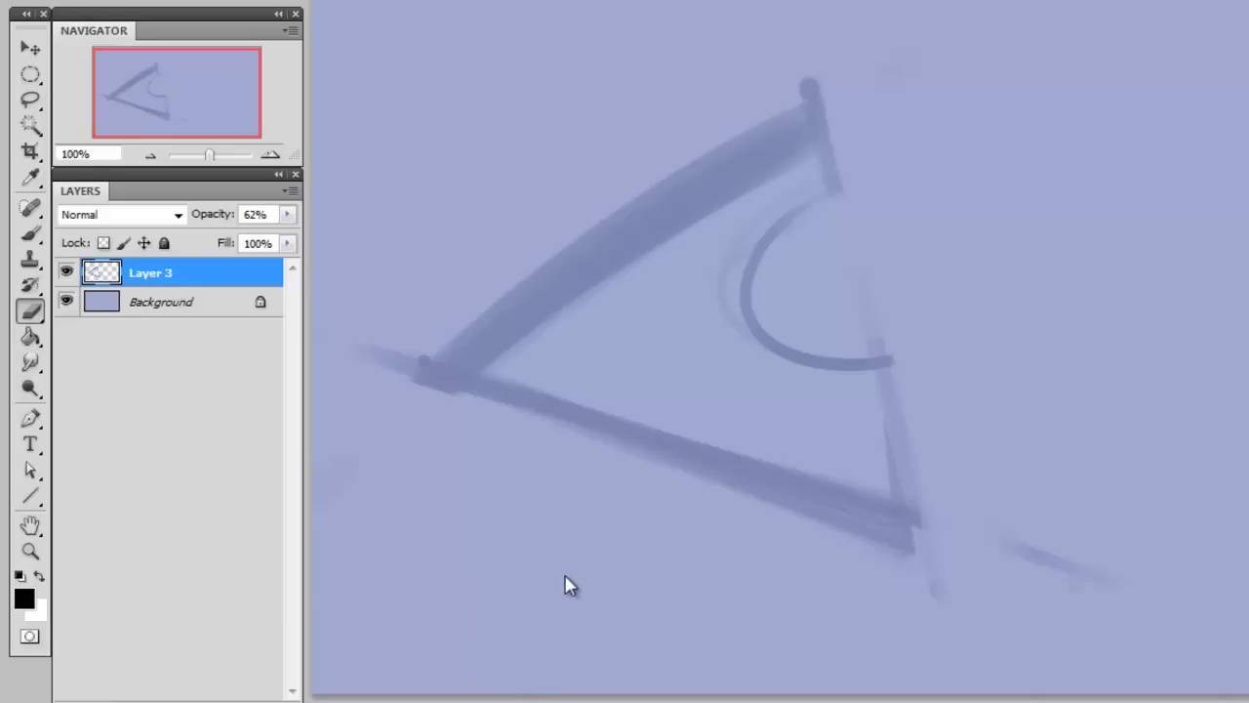
On new Layer 4, trace the triangle's upper-left edge with a double black brush line
key(ctrl+shift+alt+n)
key(b)
right_click(560, 530)
click(1026, 680)
key(Return)
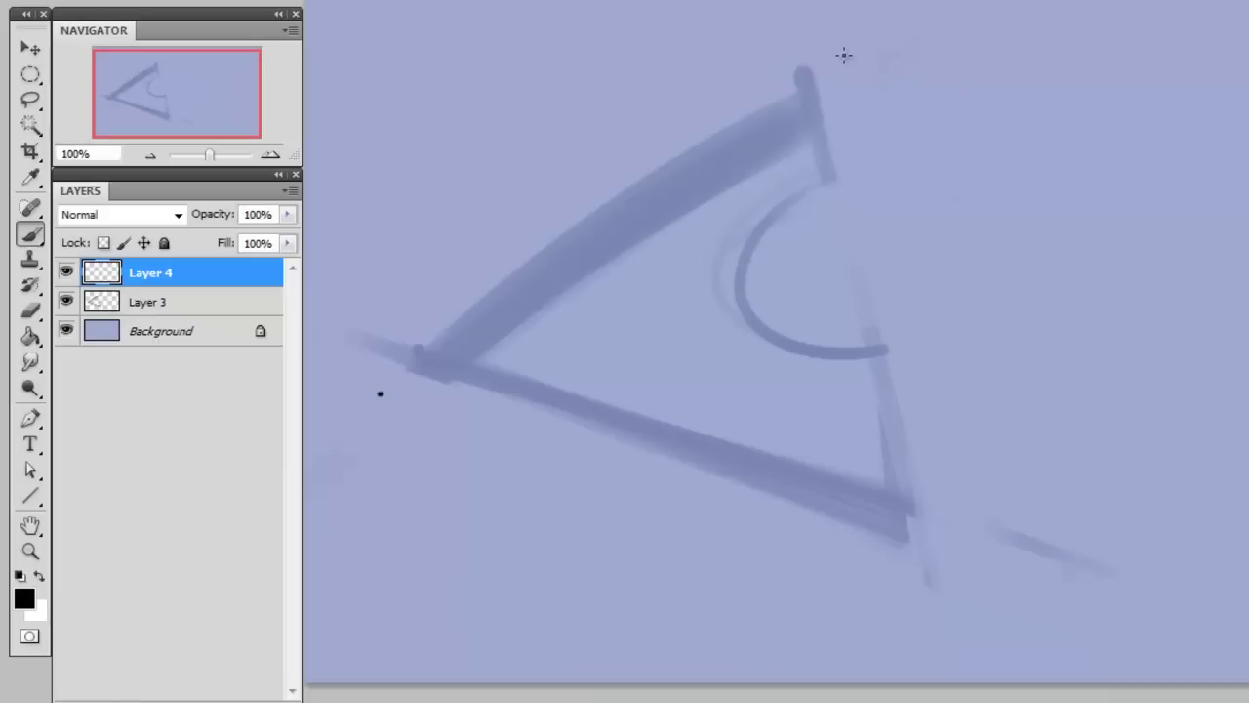
shift+click(829, 65)
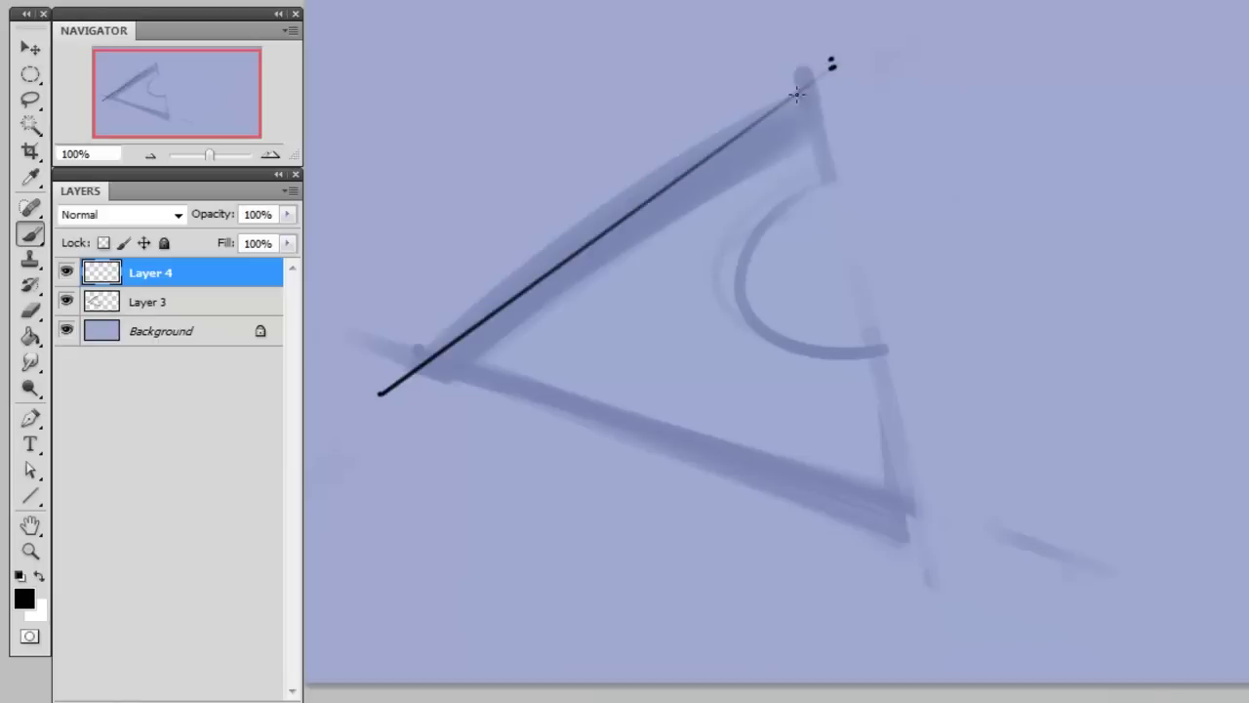
shift+click(376, 394)
Trim the line's overshooting top and bottom ends with the Eraser, then add Layer 5
key(e)
right_click(684, 167)
key(Escape)
click(825, 67)
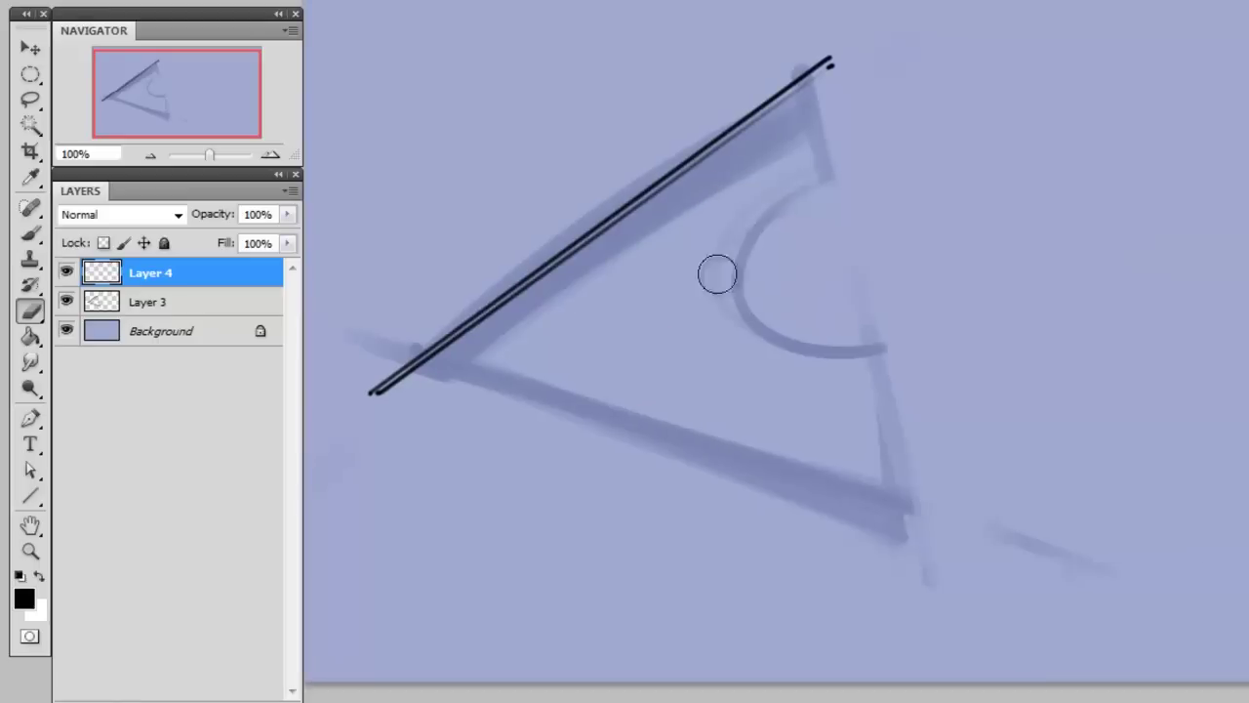
click(388, 384)
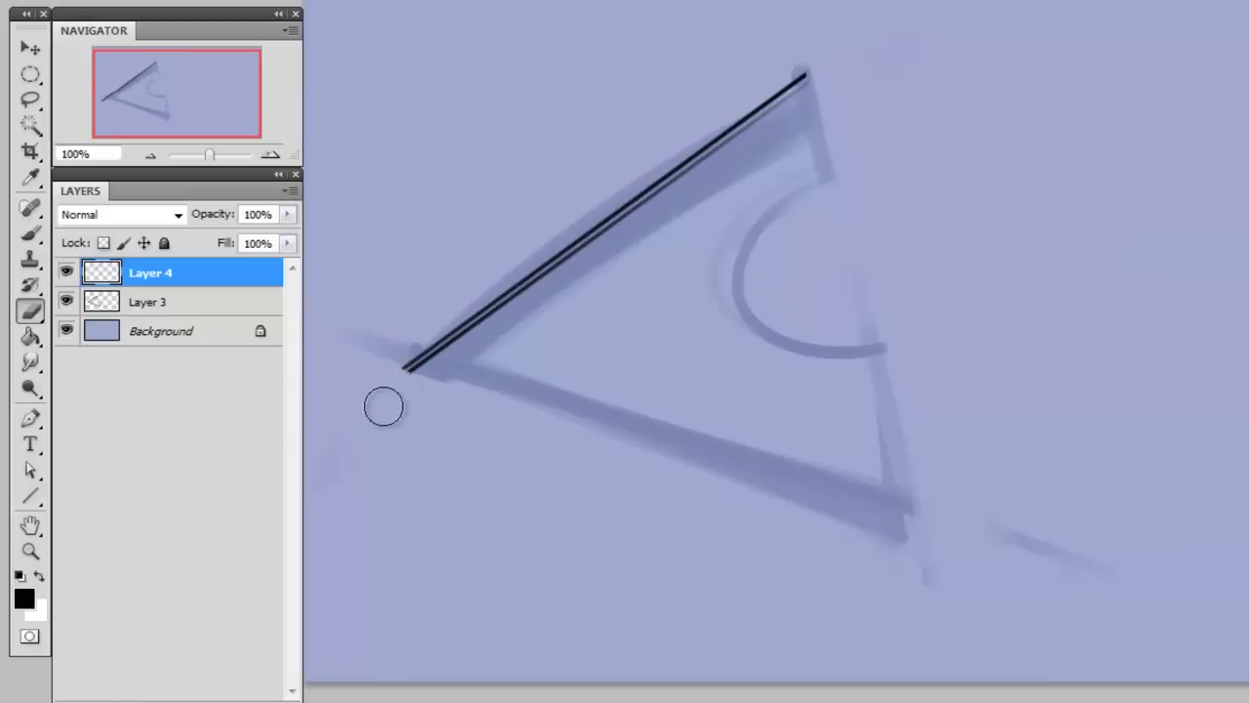
key(ctrl+shift+alt+n)
Brush straight black bottom and right edges of the triangle between its vertices
key(b)
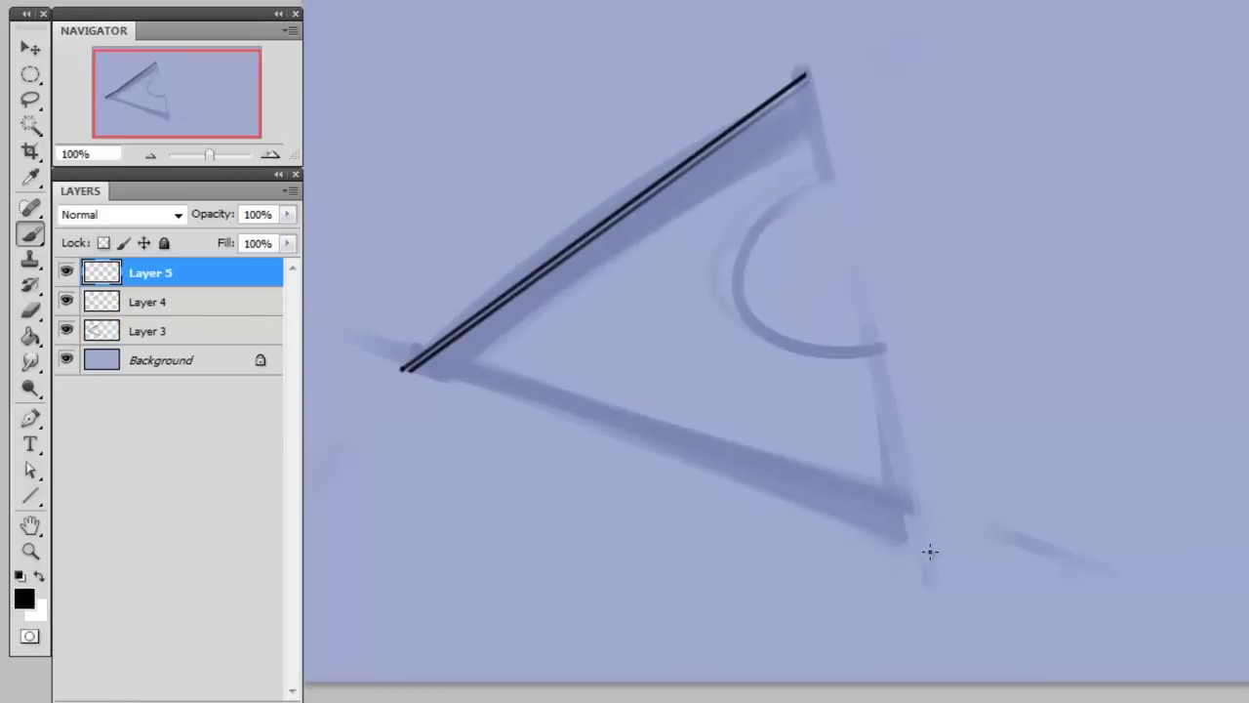
shift+click(920, 549)
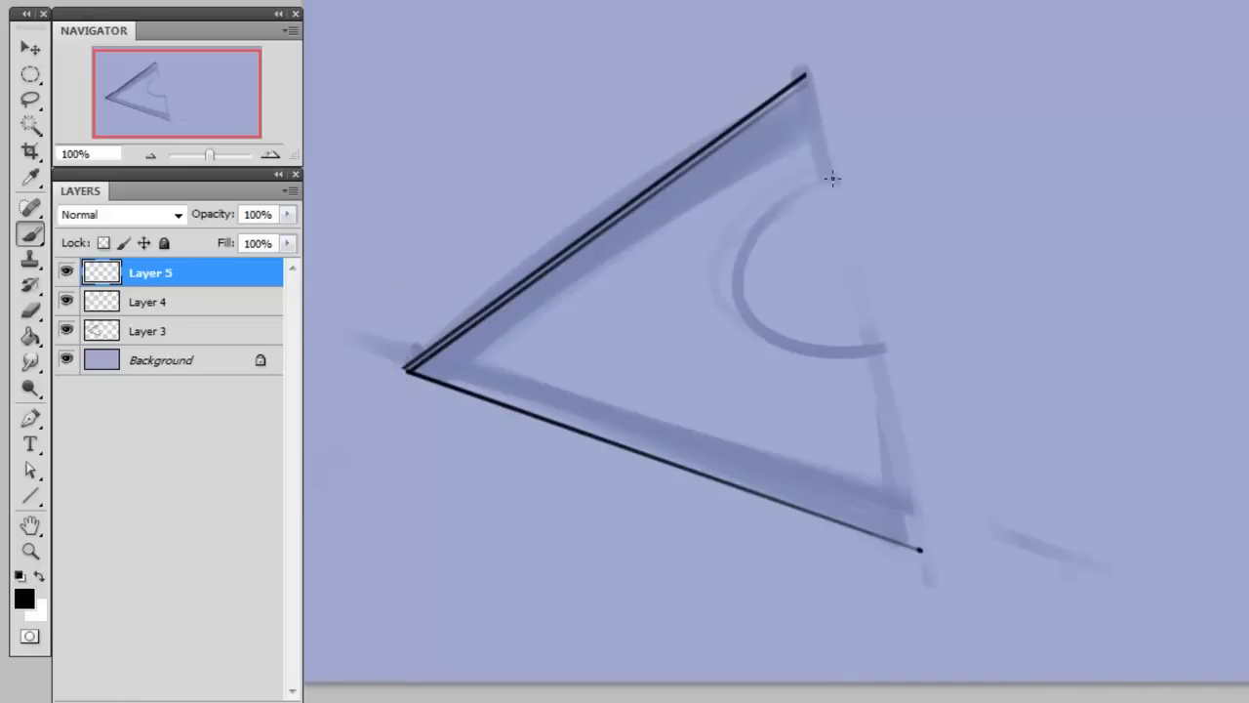
shift+click(804, 77)
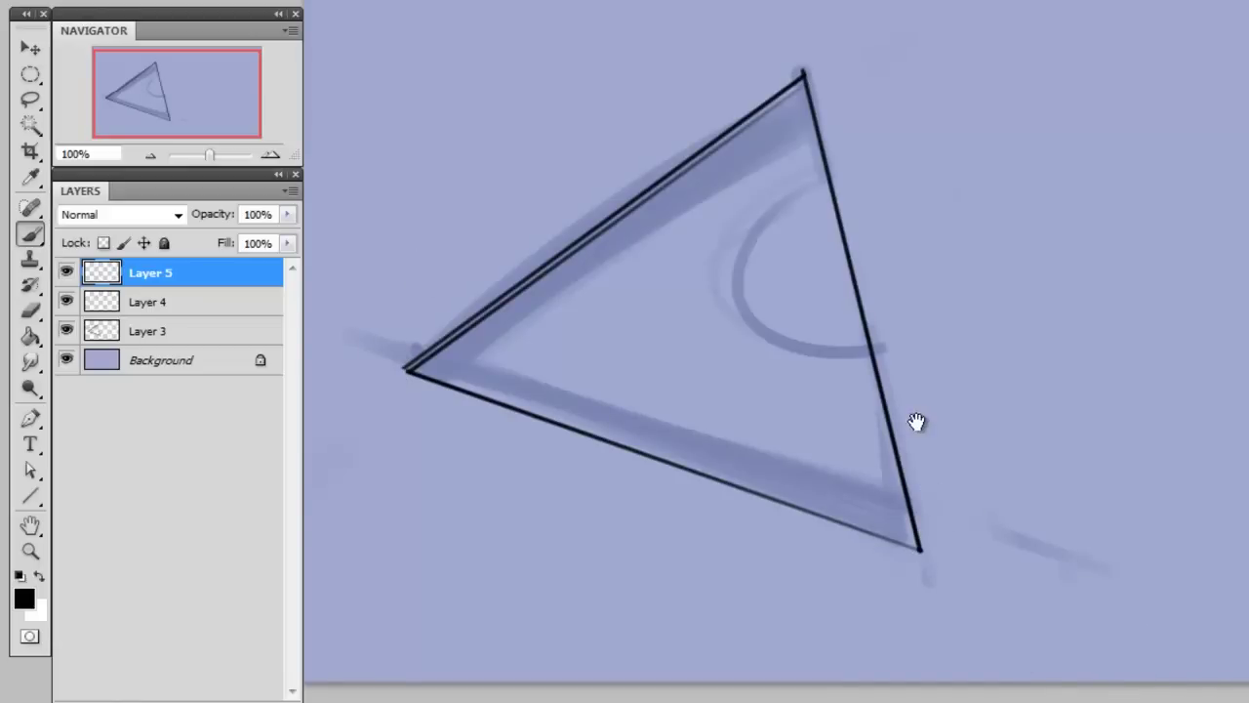
drag(918, 421, 901, 402)
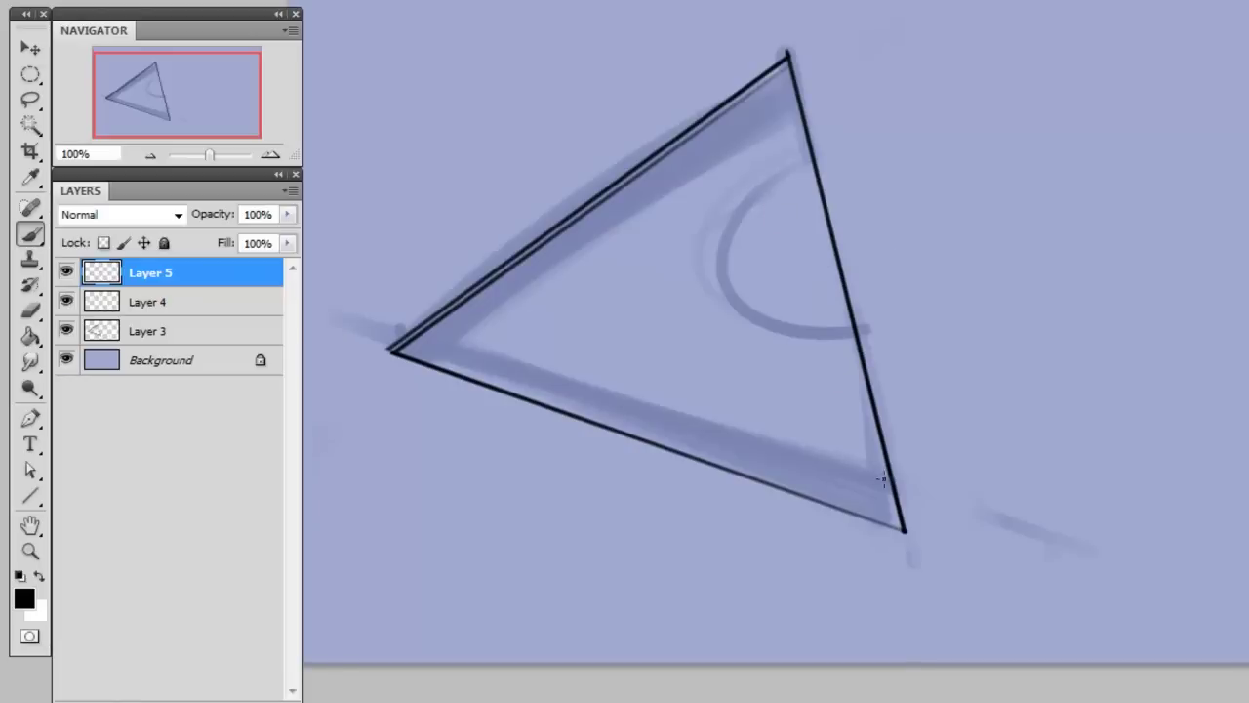
Erase the triangle's right edge and redraw it between its vertices
key(e)
drag(799, 65, 904, 515)
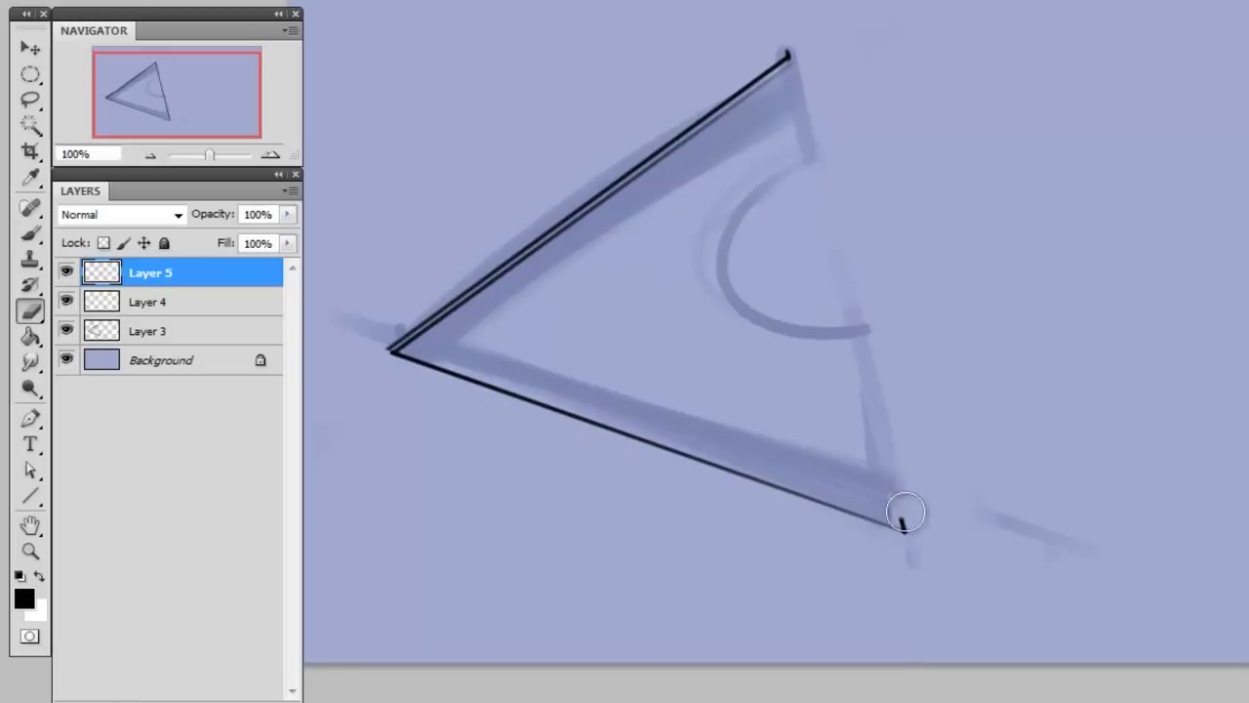
key(b)
shift+click(786, 57)
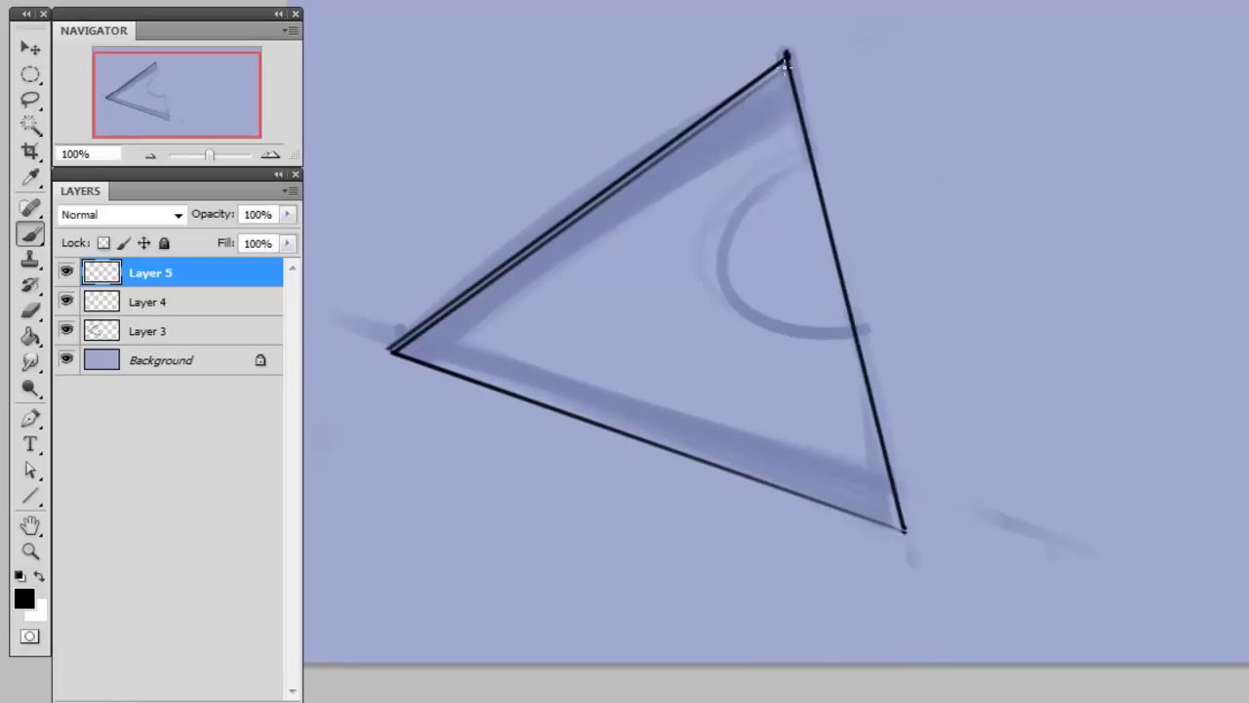
Erase the right edge again and brush a trial line from the lower-right vertex to the arc
key(e)
mouse_move(792, 77)
mouse_down()
mouse_move(909, 503)
mouse_move(769, 393)
mouse_up()
key(b)
click(781, 447)
shift+click(751, 242)
Try tracing the arc and freehand lines on a new layer, then undo the trial strokes
drag(800, 263, 732, 326)
drag(725, 109, 776, 272)
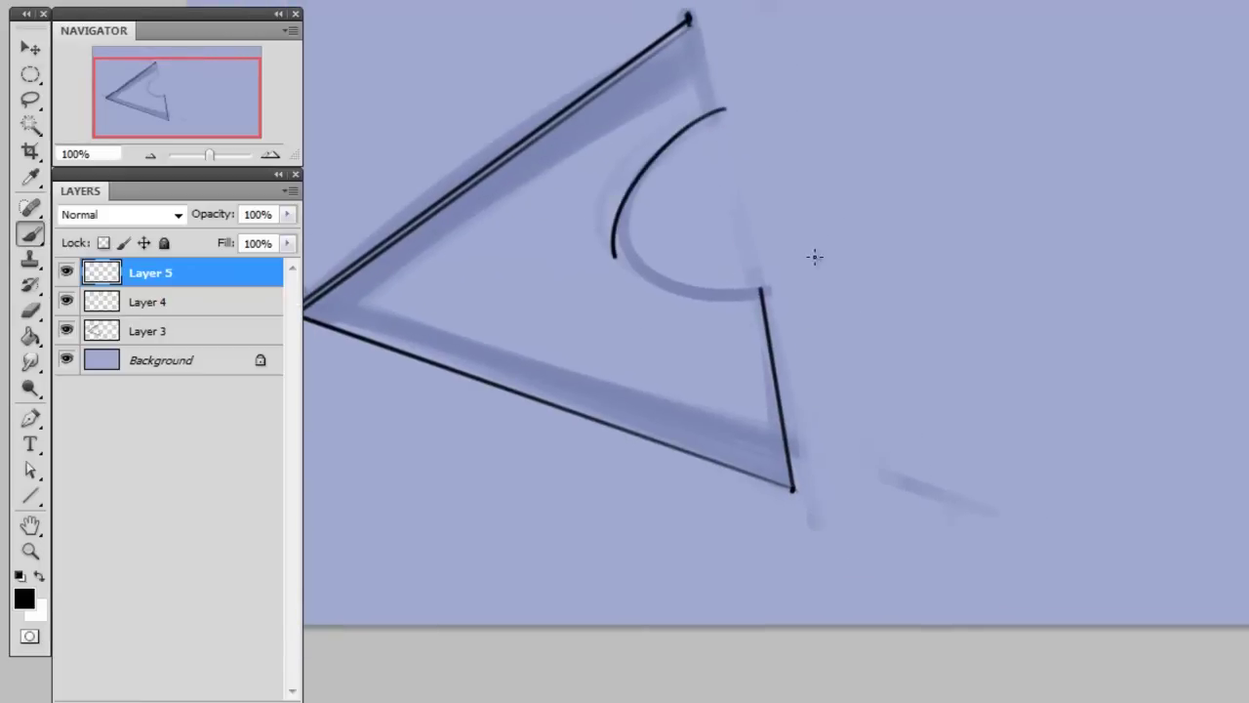
drag(710, 118, 688, 18)
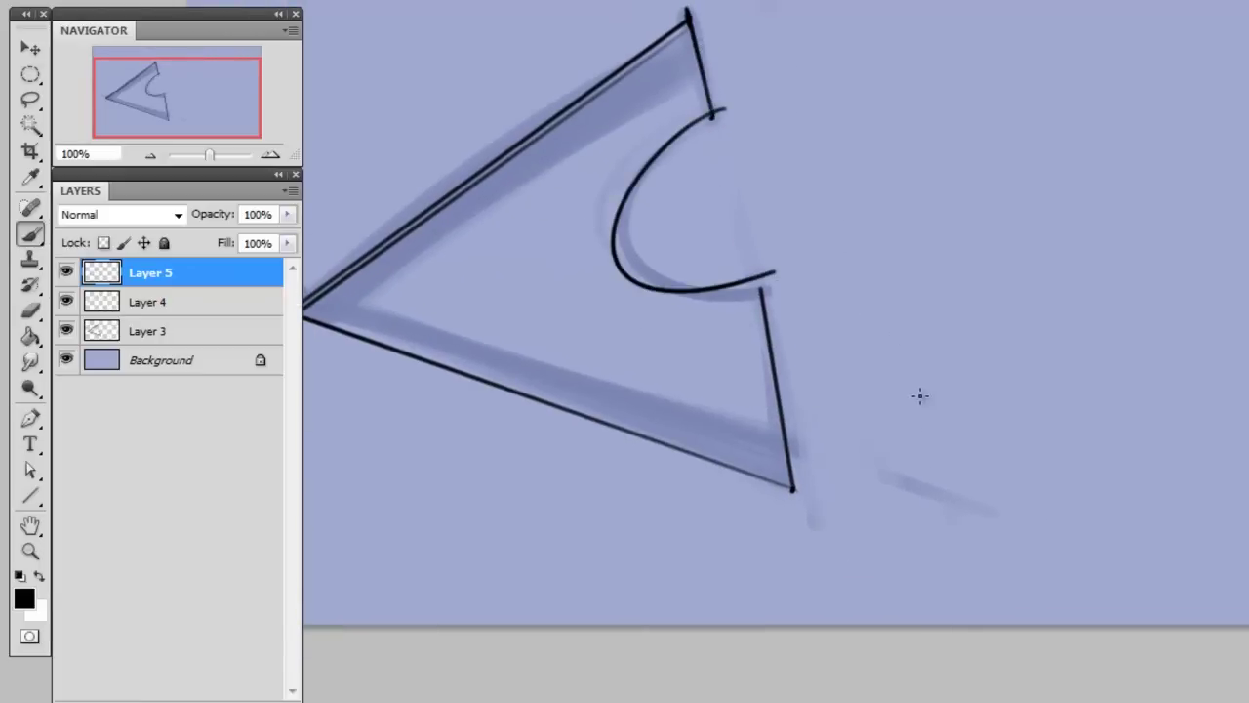
scroll(918, 396, up, 1)
key(ctrl+shift+alt+n)
mouse_move(681, 5)
mouse_down()
mouse_move(739, 219)
mouse_move(804, 619)
mouse_up()
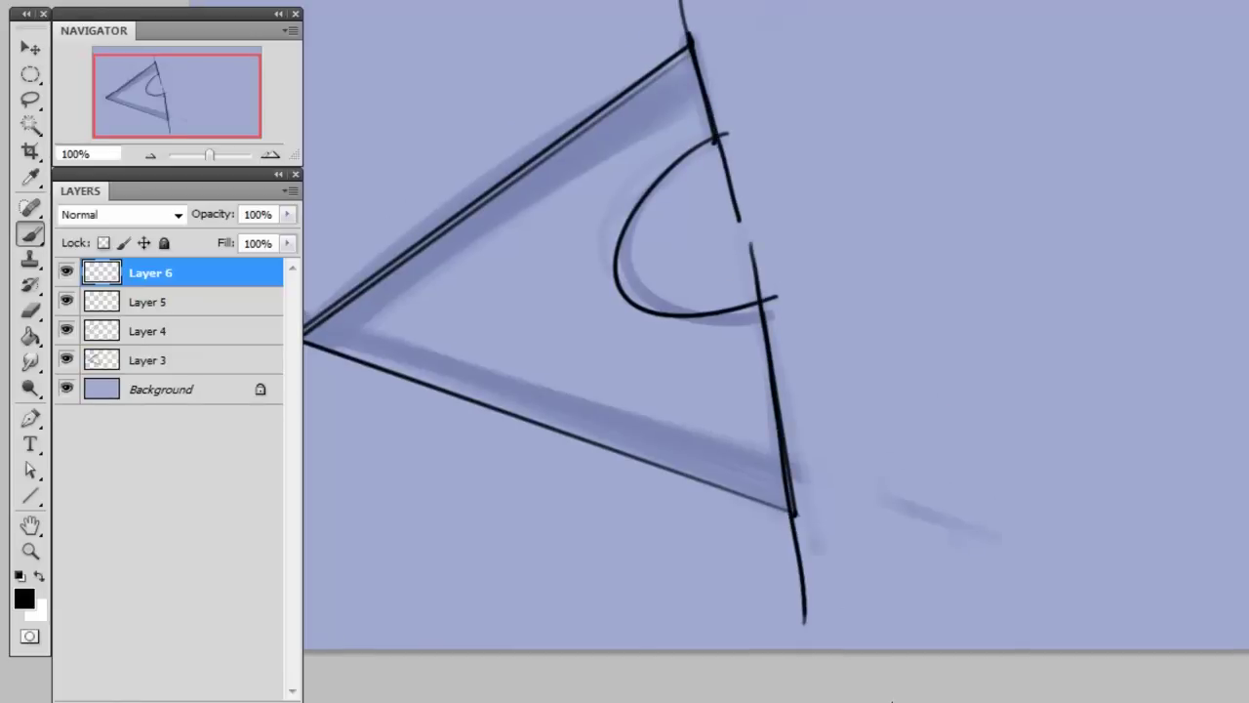
key(ctrl+alt+z)
key(ctrl+alt+z)
key(ctrl+alt+z)
key(ctrl+alt+z)
key(ctrl+alt+z)
key(ctrl+alt+z)
key(ctrl+alt+z)
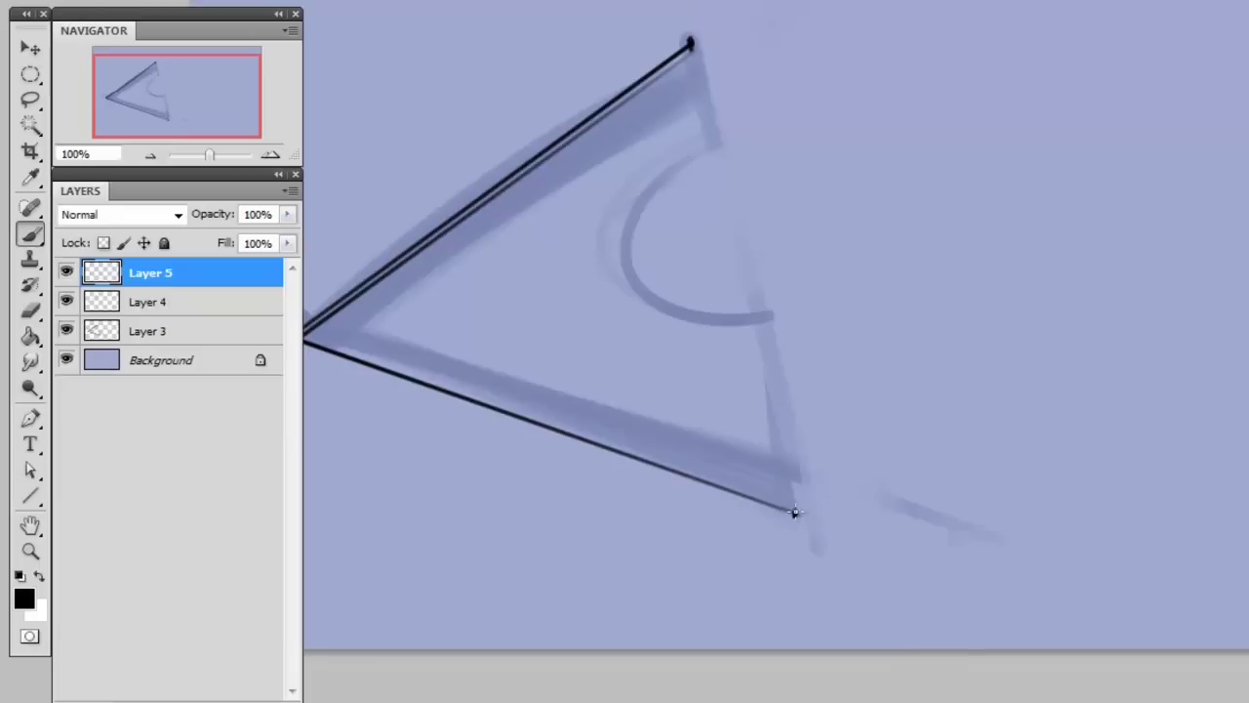
Redraw the right edge from the top vertex, add Layer 6, and undo a trial arc and erase
shift+click(687, 41)
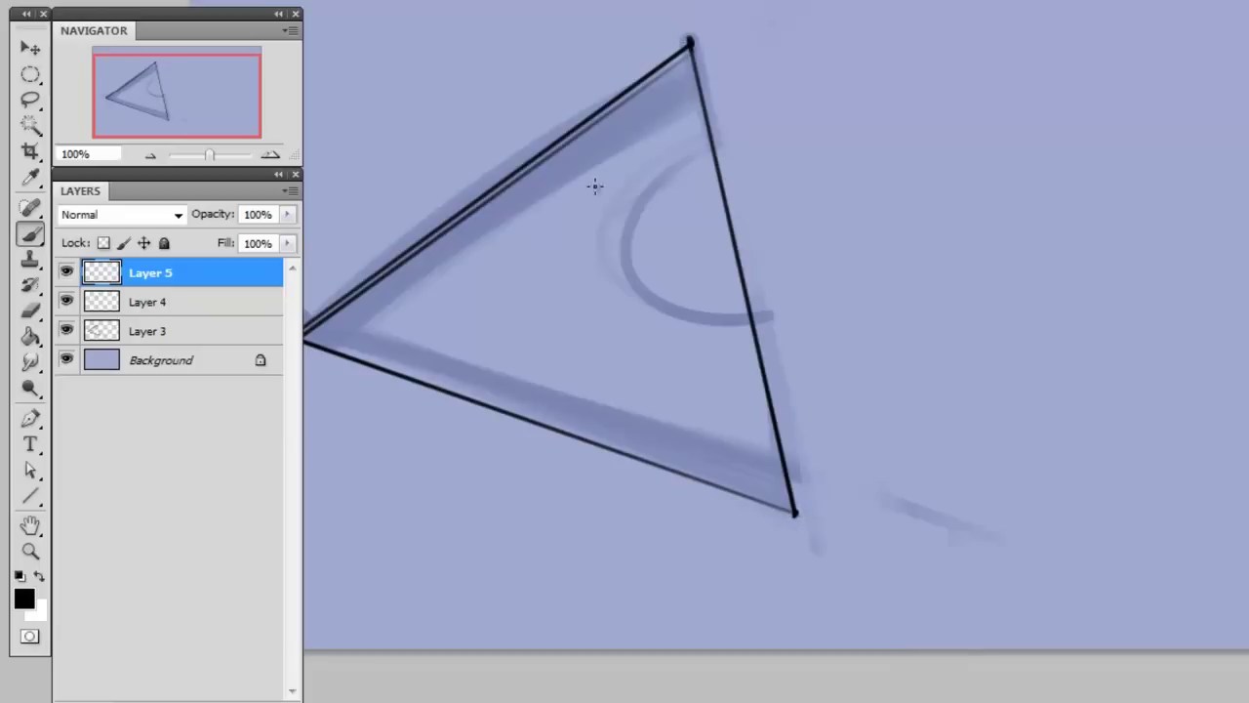
click(235, 699)
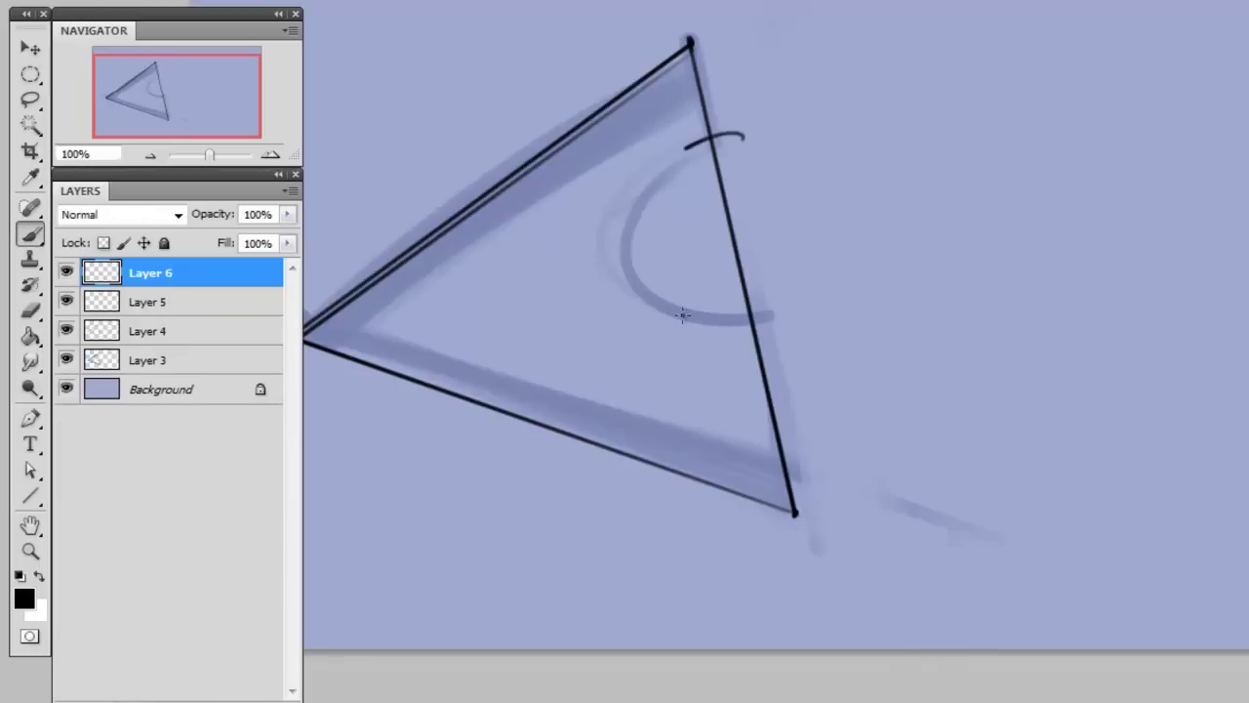
drag(741, 137, 837, 291)
click(176, 304)
key(e)
mouse_move(703, 181)
mouse_down()
mouse_move(714, 153)
mouse_move(750, 309)
mouse_up()
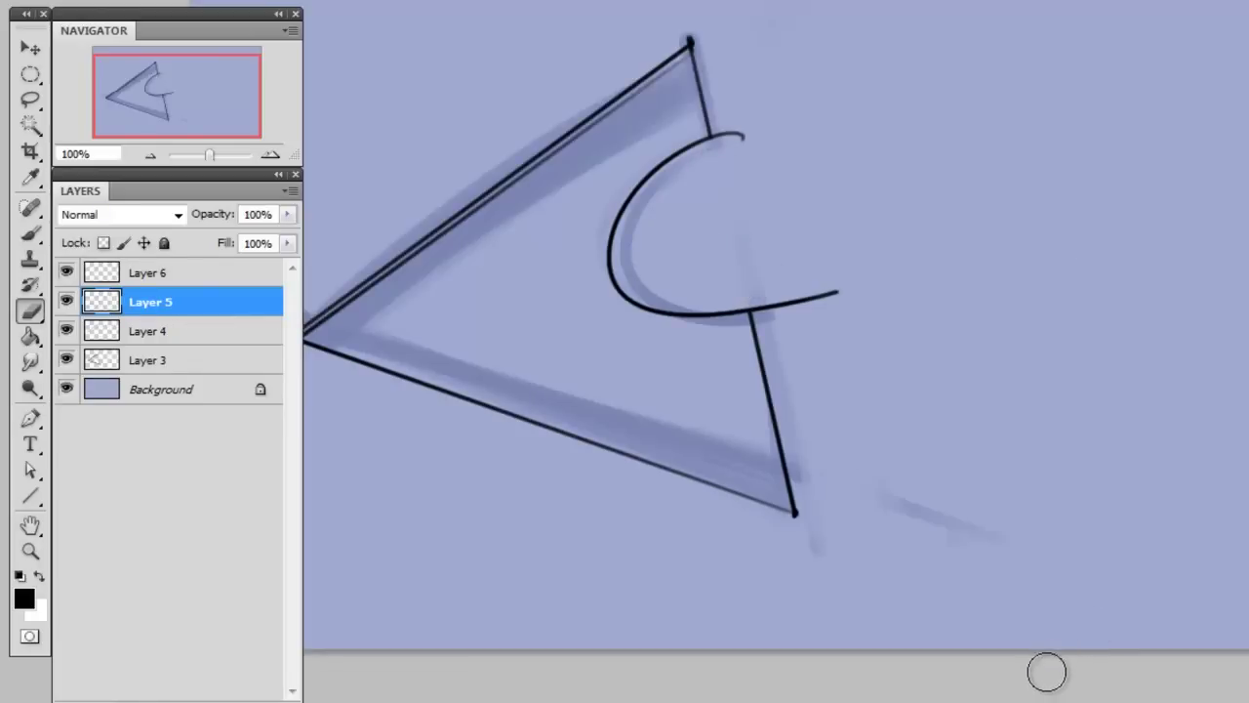
key(ctrl+alt+z)
key(ctrl+alt+z)
key(ctrl+alt+z)
key(ctrl+alt+z)
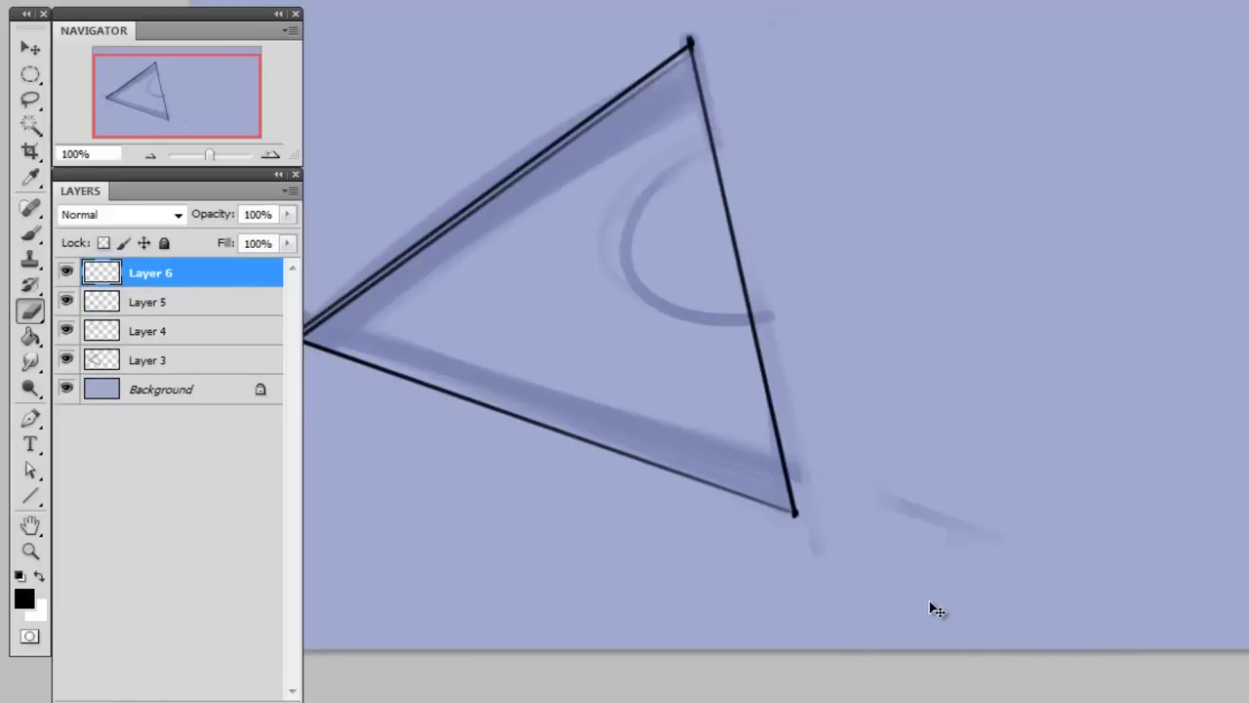
Add Layers 7 and 8, then stroke an elliptical selection around the arc in 2 px black
click(239, 698)
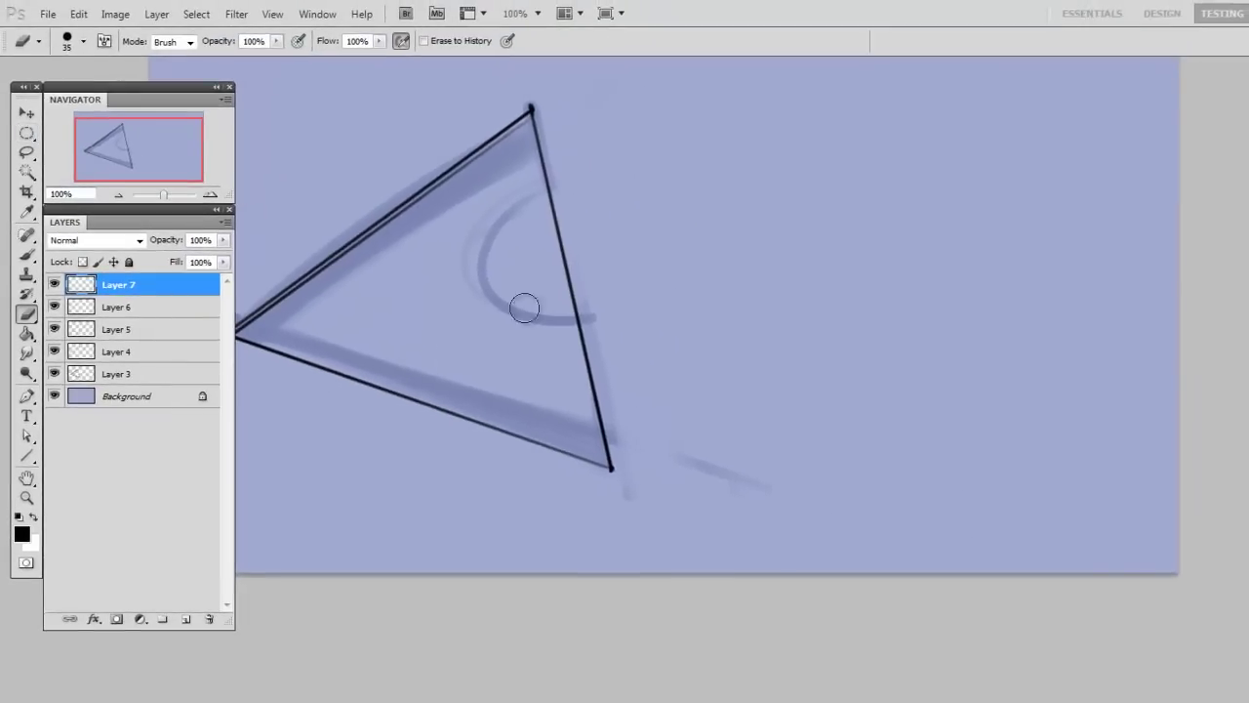
click(186, 618)
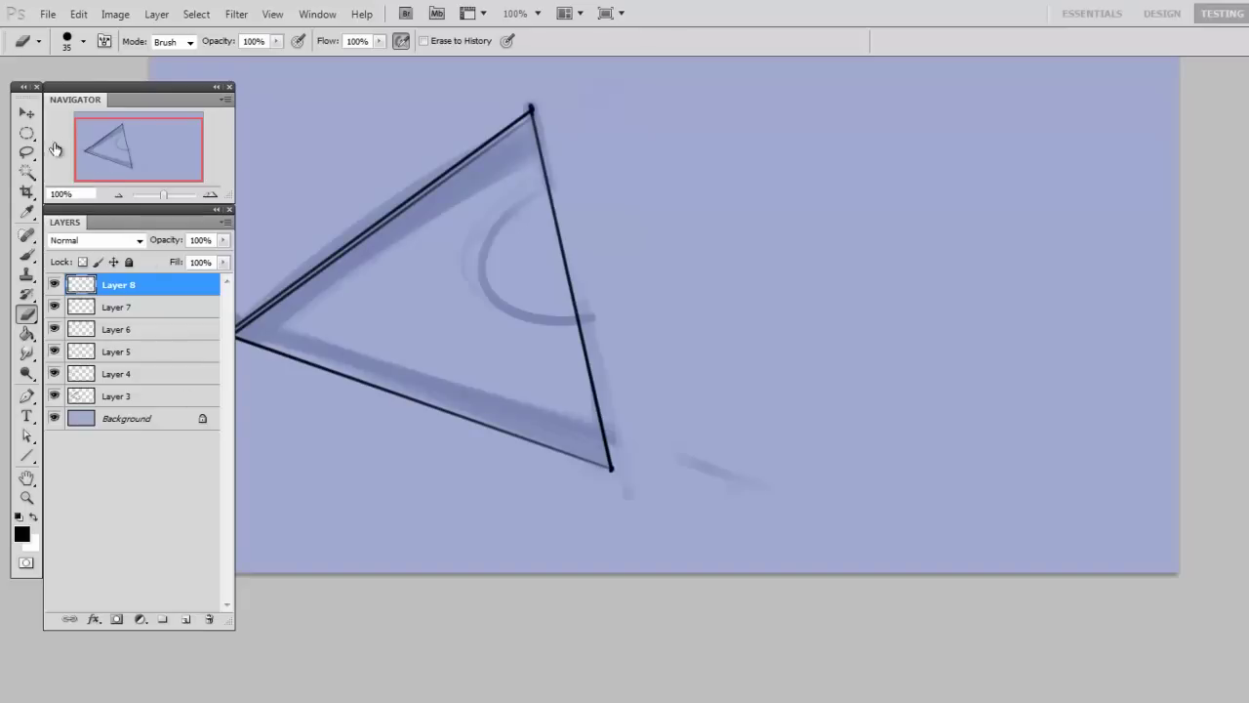
click(26, 132)
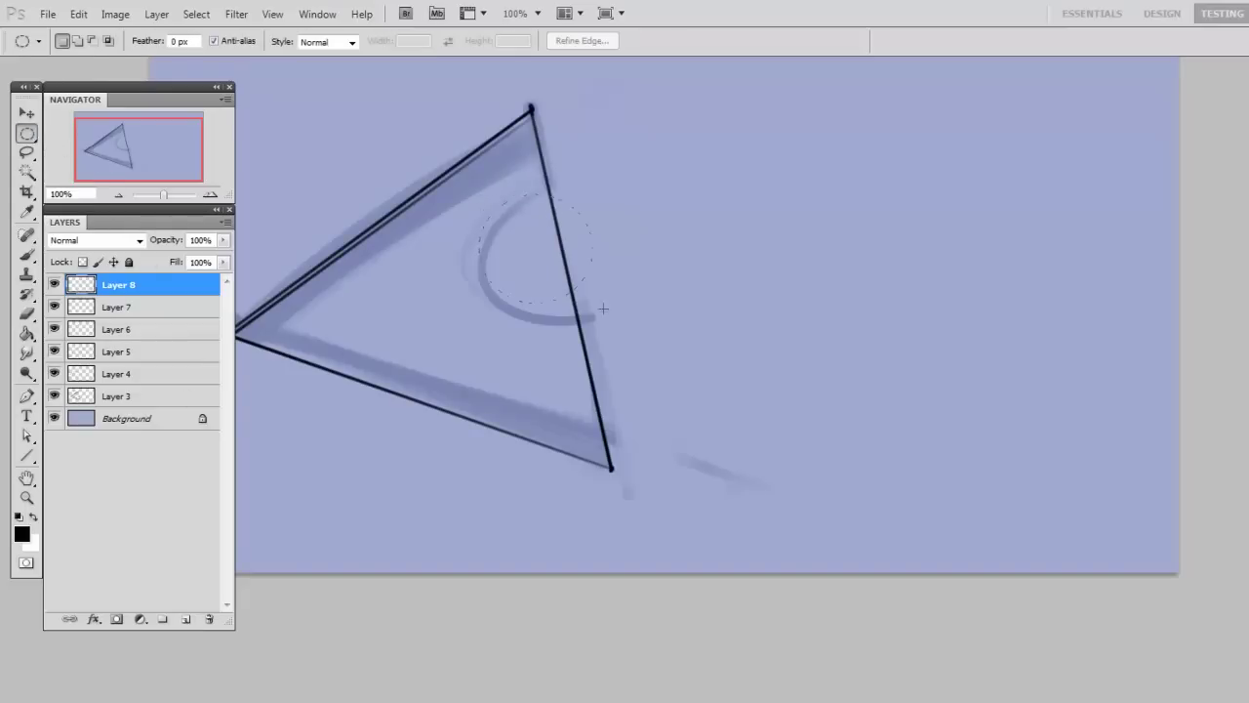
drag(673, 325, 673, 325)
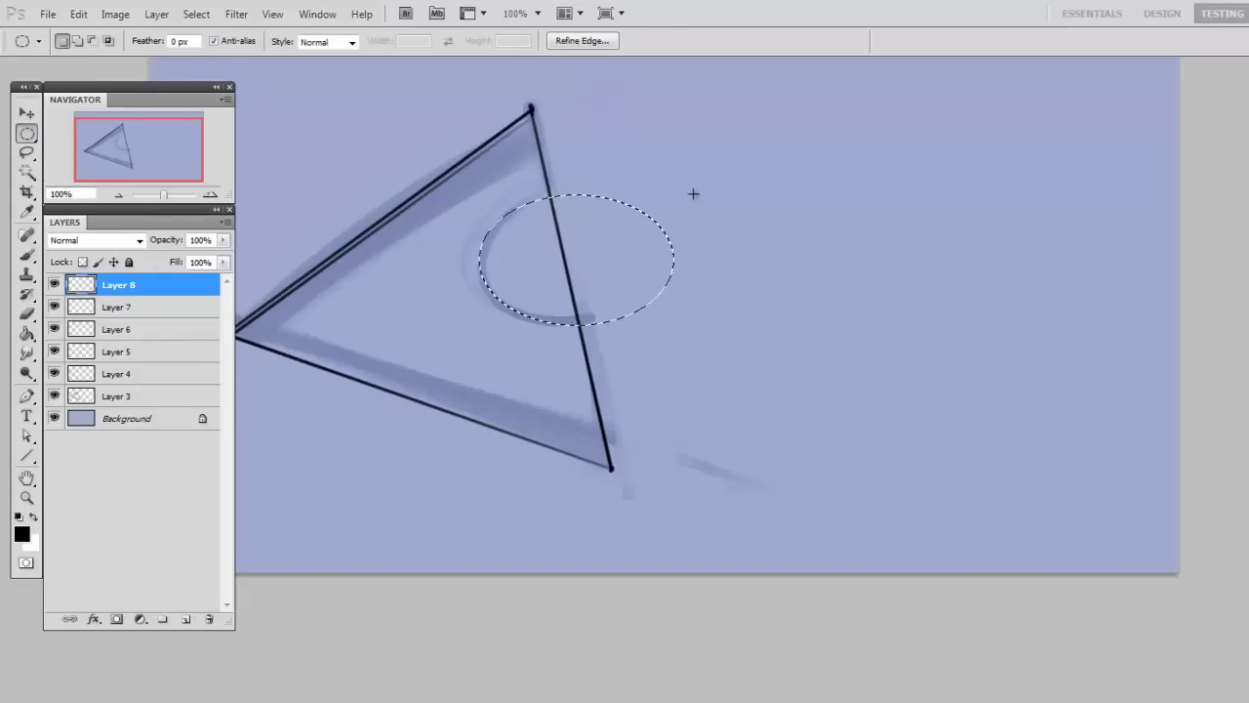
click(82, 17)
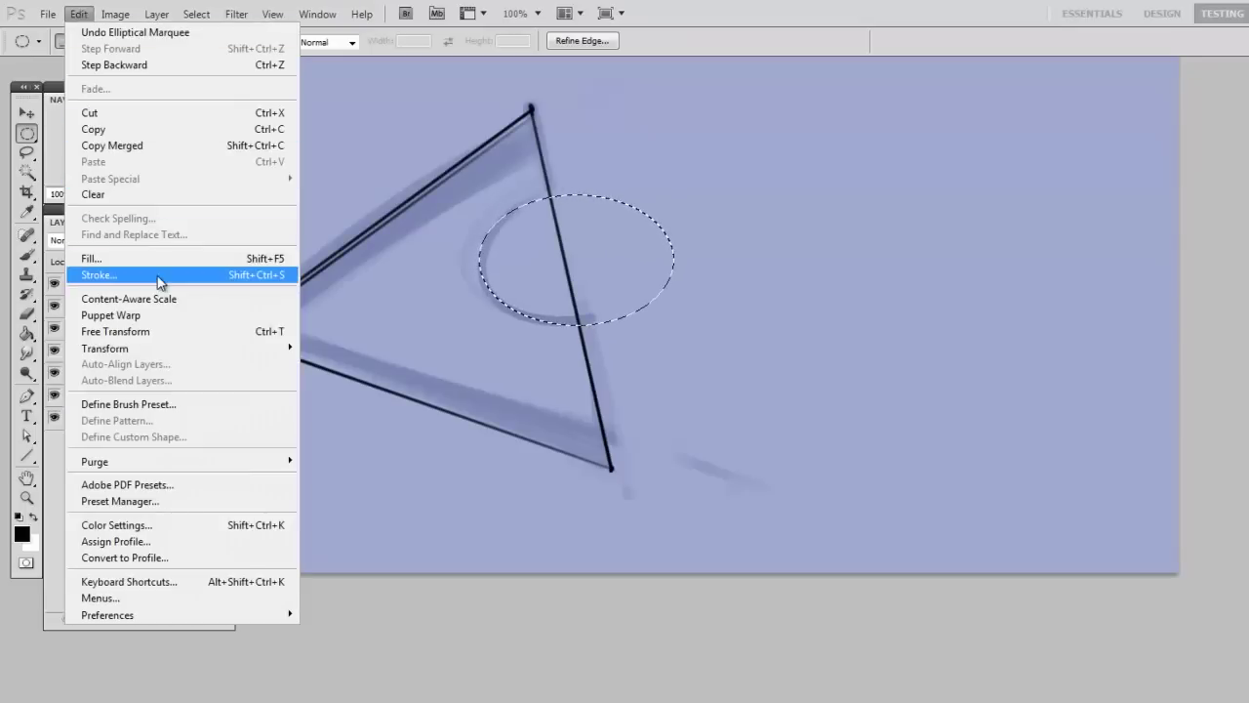
click(158, 275)
drag(809, 269, 815, 253)
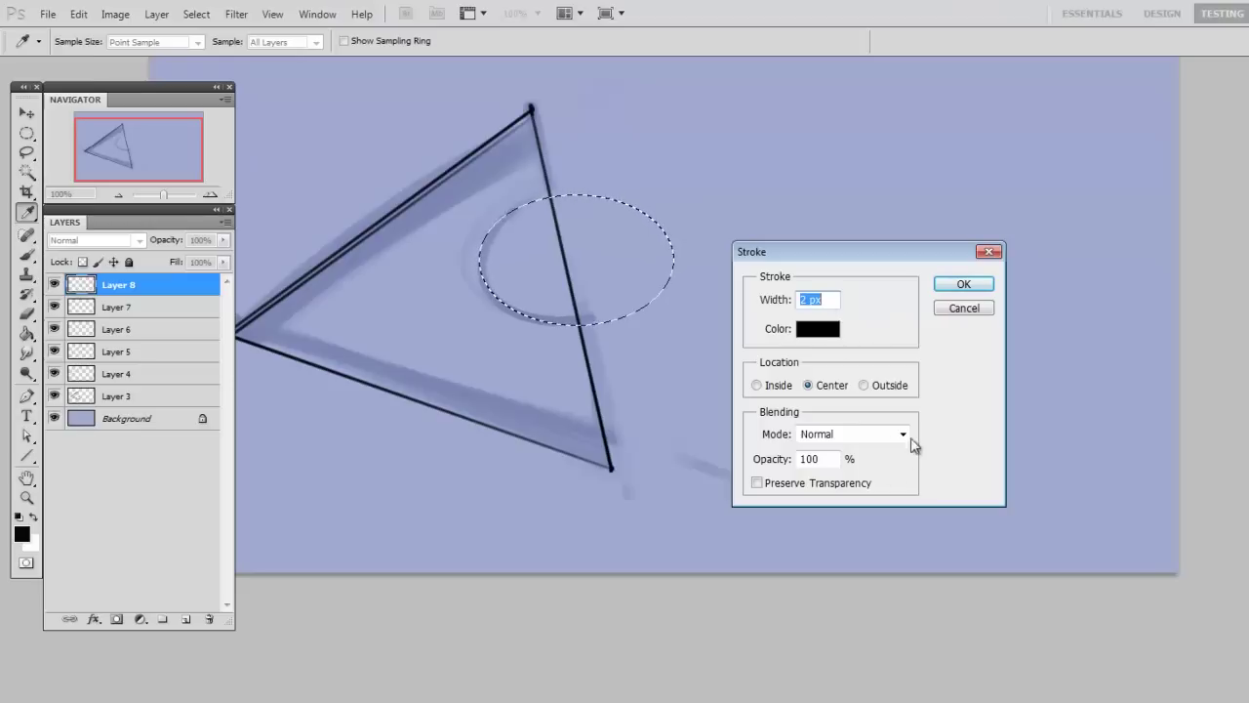
click(963, 284)
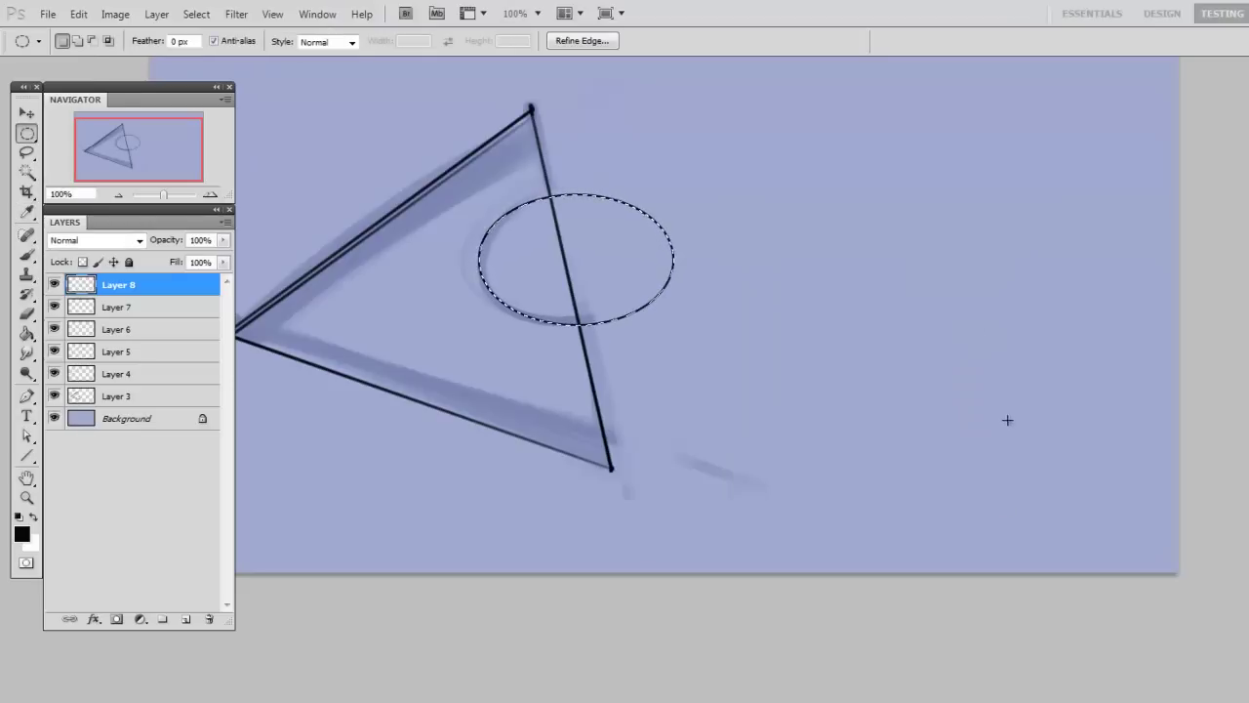
Move the ellipse up-right, tilt it about -12.6 degrees and stretch it taller
key(ctrl+d)
key(v)
mouse_move(689, 323)
mouse_down()
mouse_move(871, 311)
mouse_move(904, 337)
mouse_move(926, 331)
mouse_move(869, 331)
mouse_move(717, 393)
mouse_up()
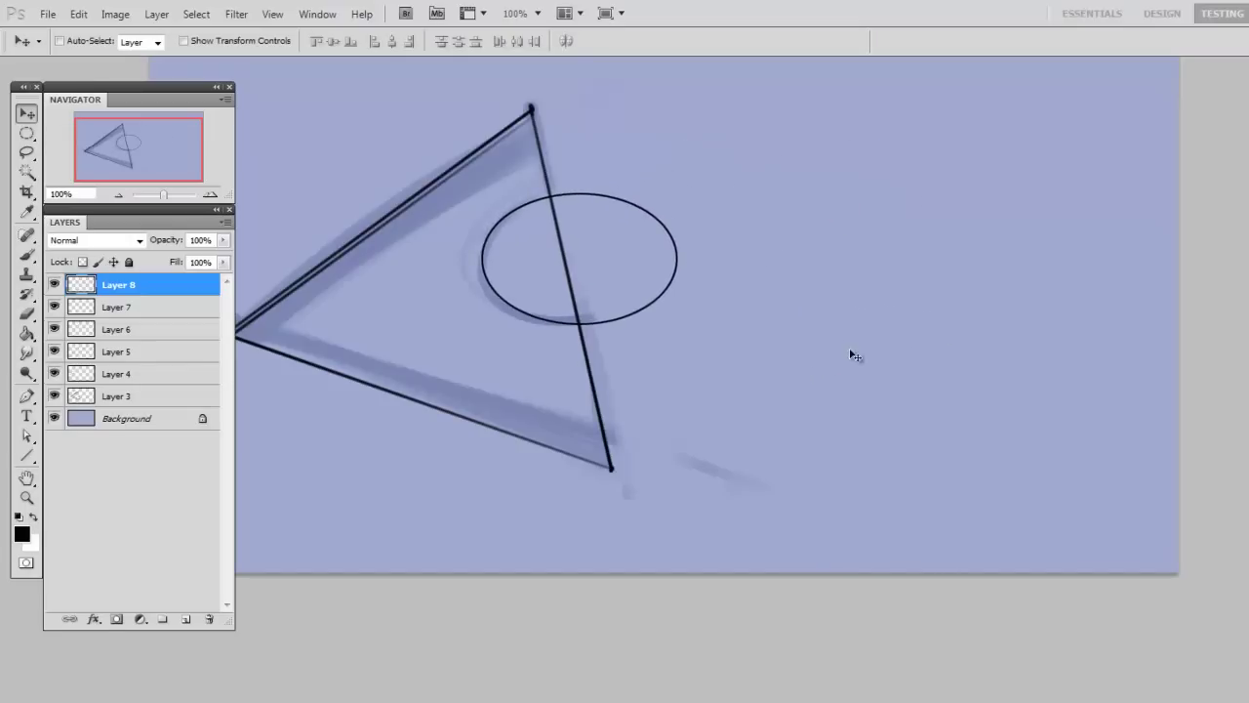
key(ctrl+t)
drag(752, 377, 777, 332)
drag(651, 259, 643, 259)
drag(556, 187, 555, 177)
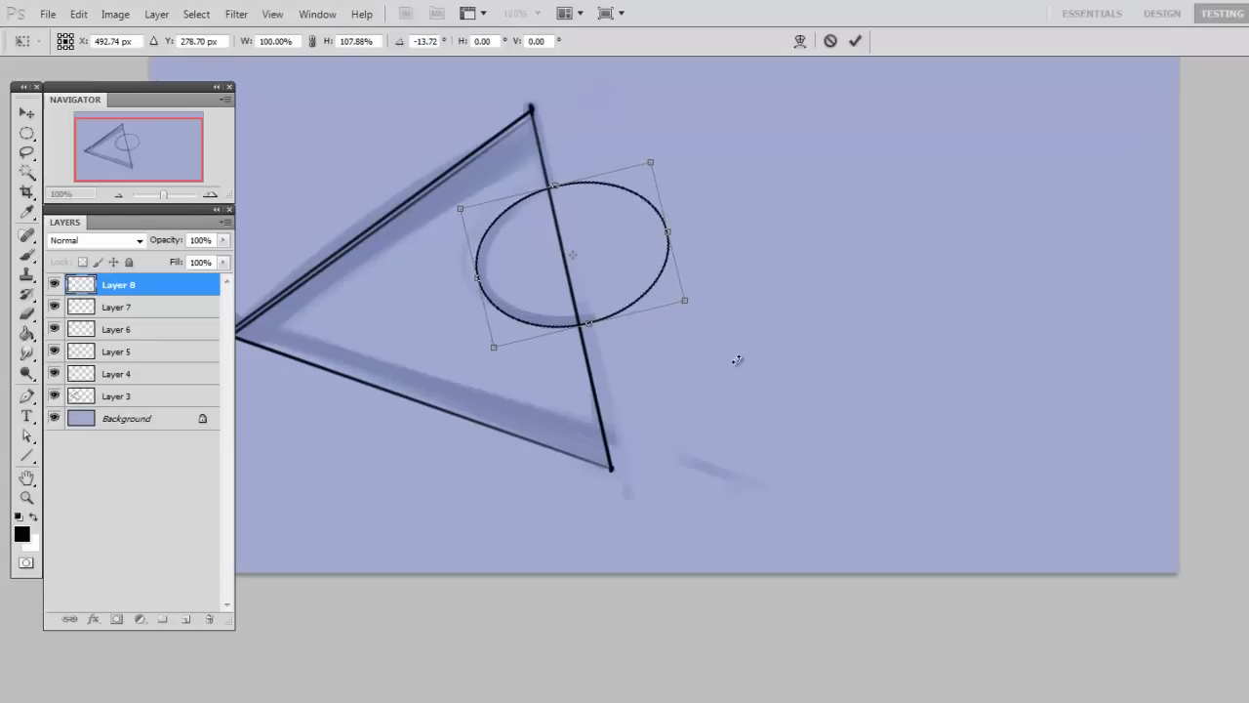
key(Return)
Erase the ellipse's lower-right part and Layer 5's right-edge segment between the arc ends
key(e)
mouse_move(631, 306)
mouse_down()
mouse_move(598, 321)
mouse_move(658, 201)
mouse_move(566, 190)
mouse_up()
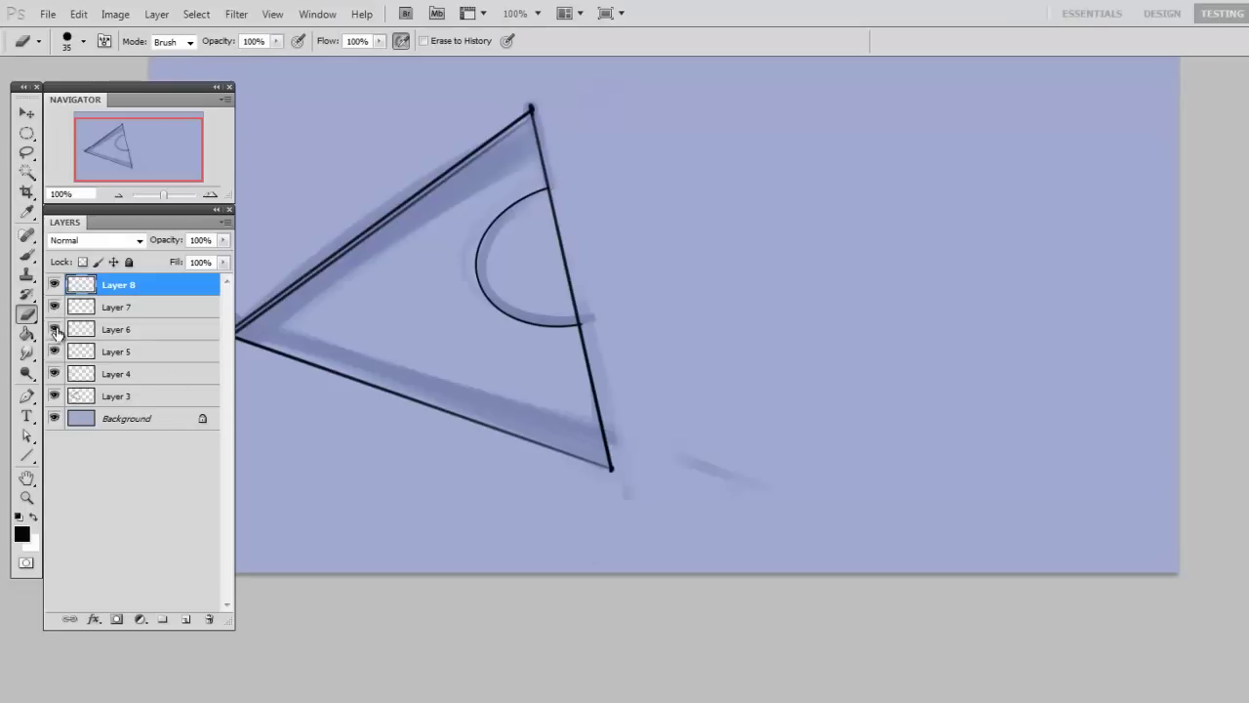
click(98, 350)
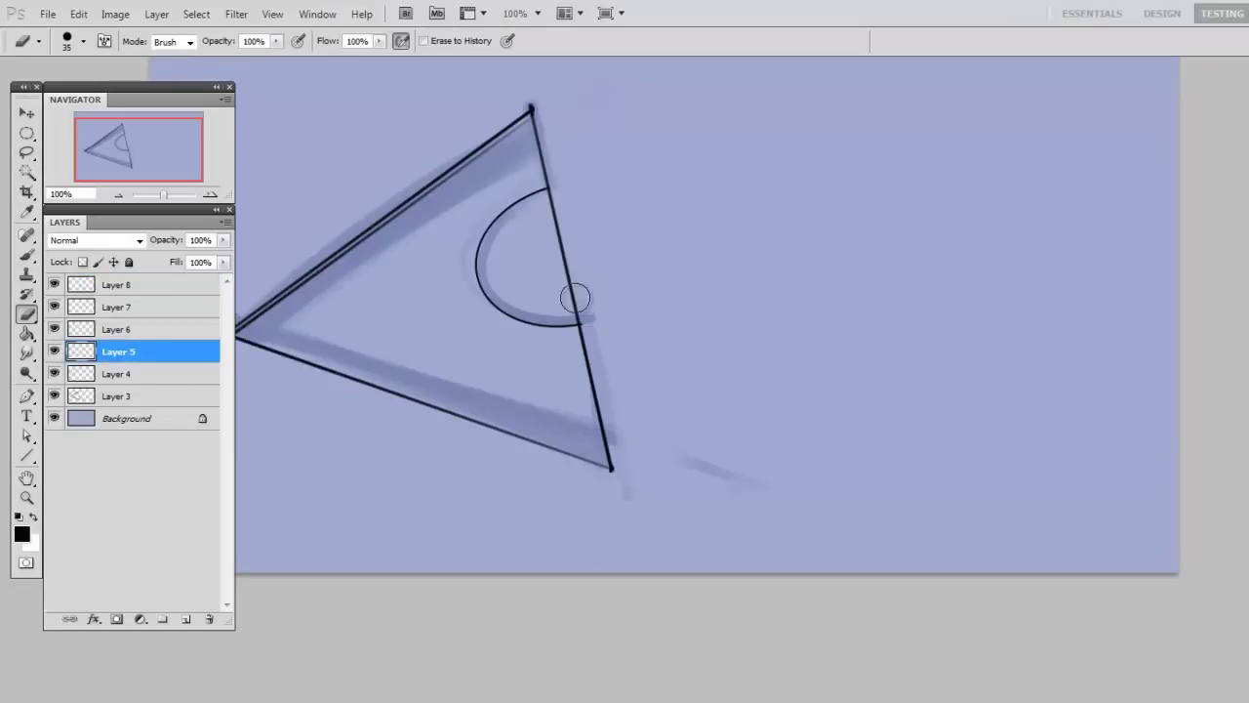
drag(573, 292, 550, 201)
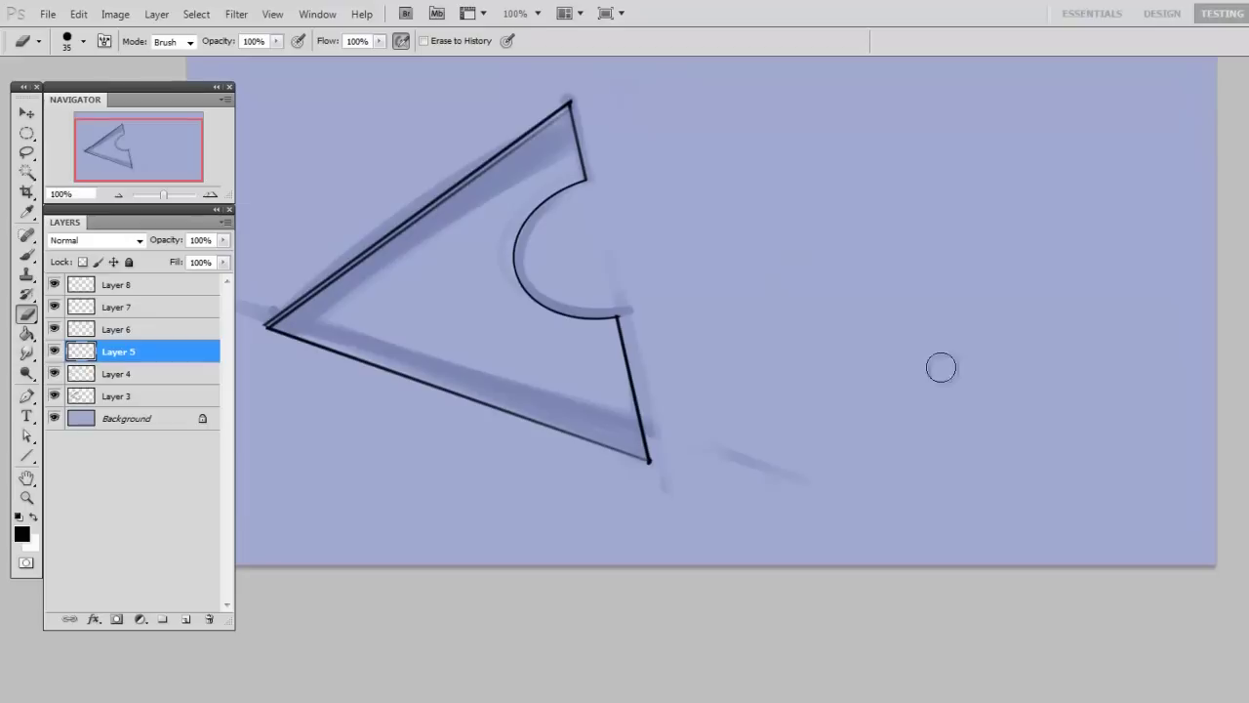
Delete Layers 5 through 8, toggle Layer 4's visibility, and drag the outline right
click(144, 283)
shift+click(146, 353)
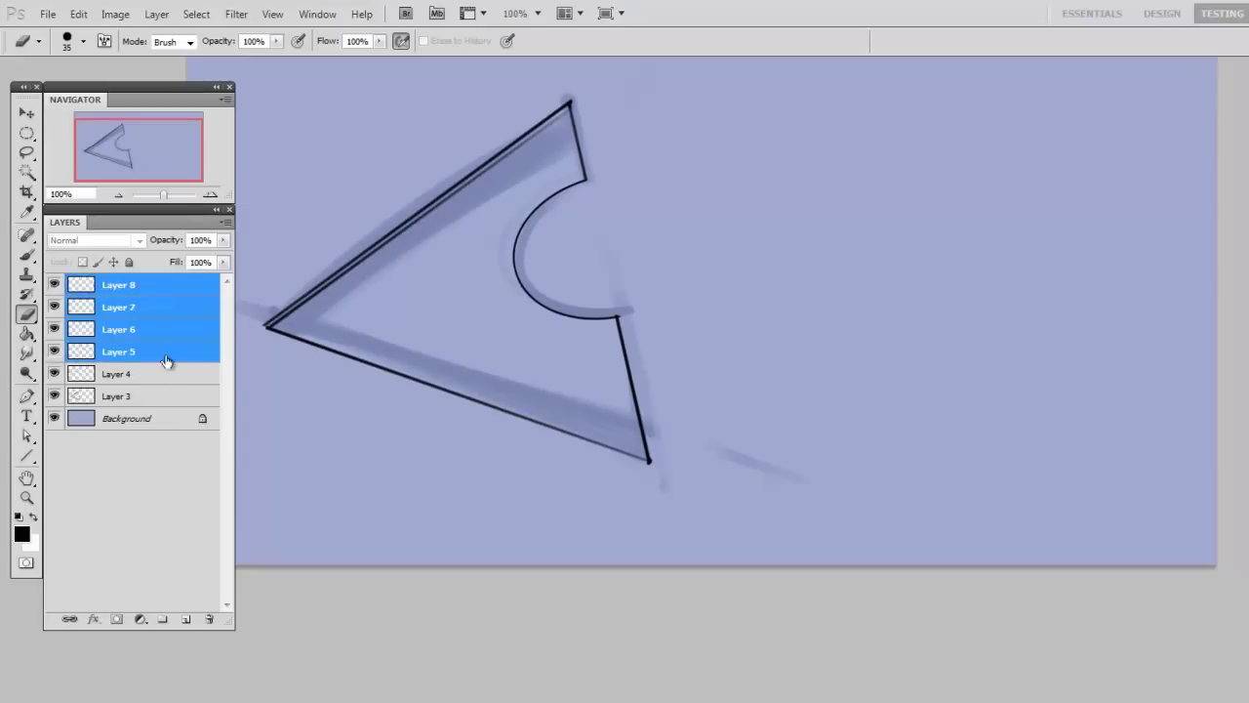
key(Delete)
click(54, 284)
click(53, 284)
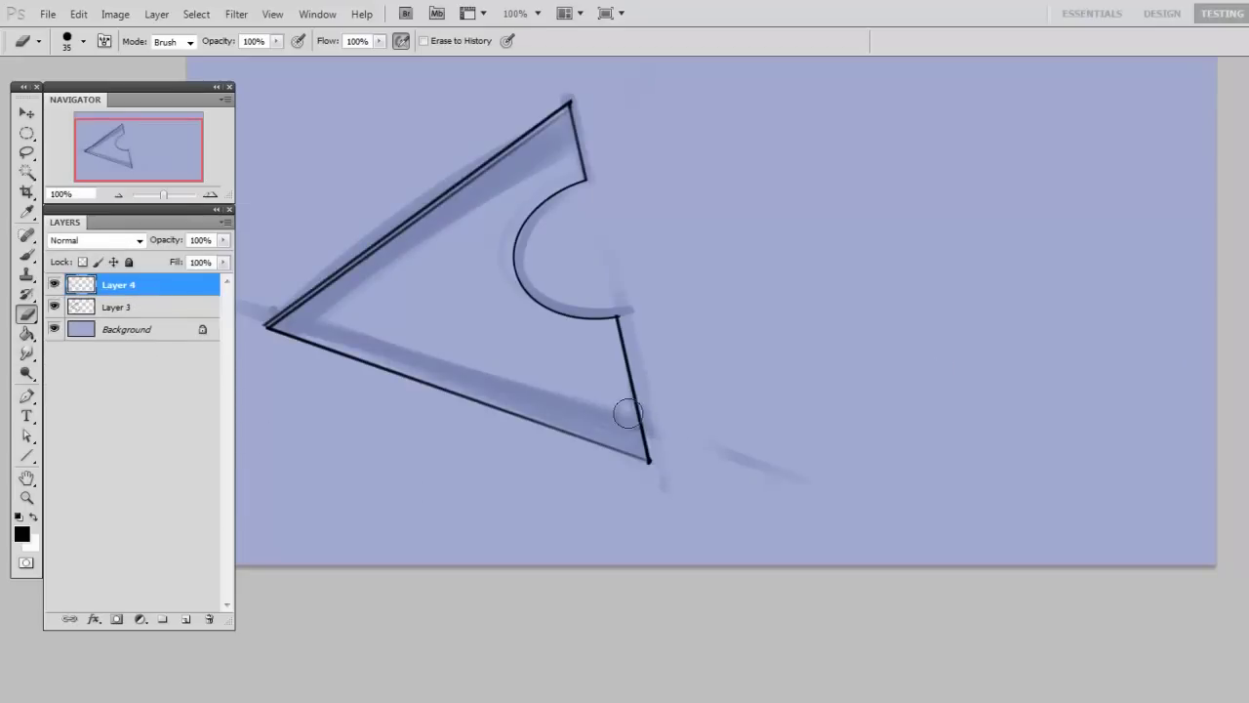
key(v)
mouse_move(536, 402)
mouse_down()
mouse_move(937, 383)
mouse_move(1039, 396)
mouse_up()
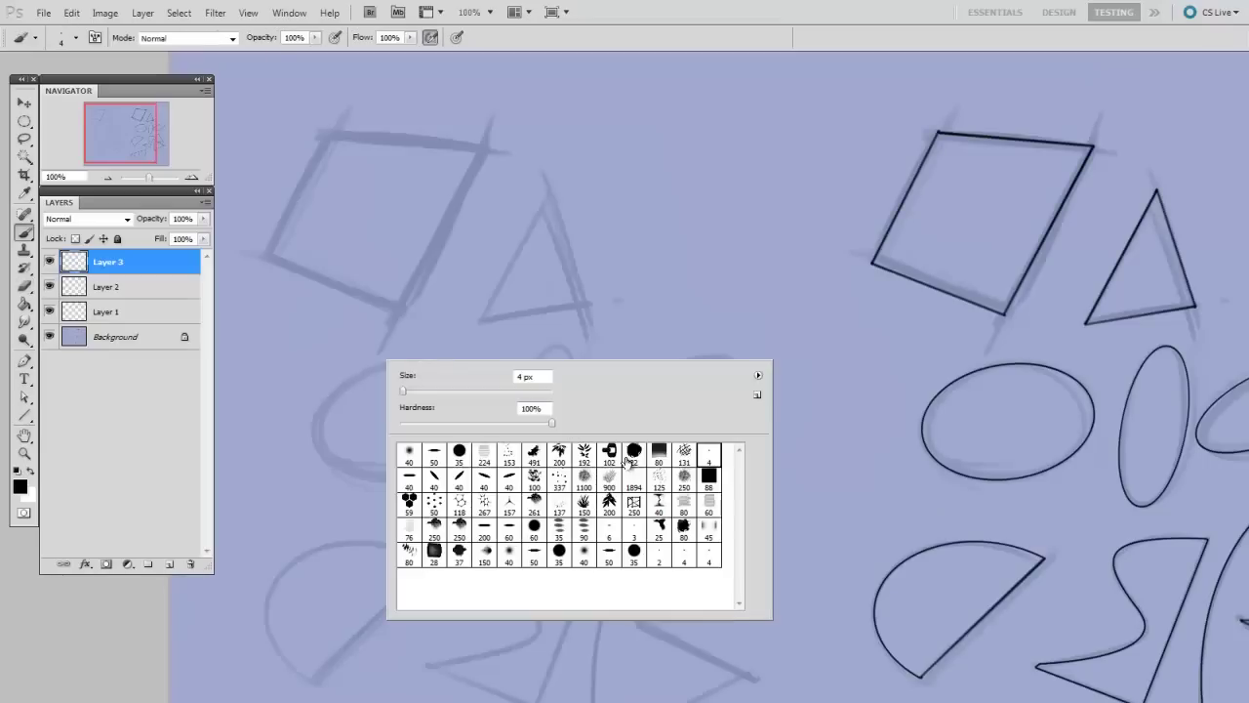
Trace the top-left quadrilateral sketch with four straight black edges
drag(345, 361, 343, 360)
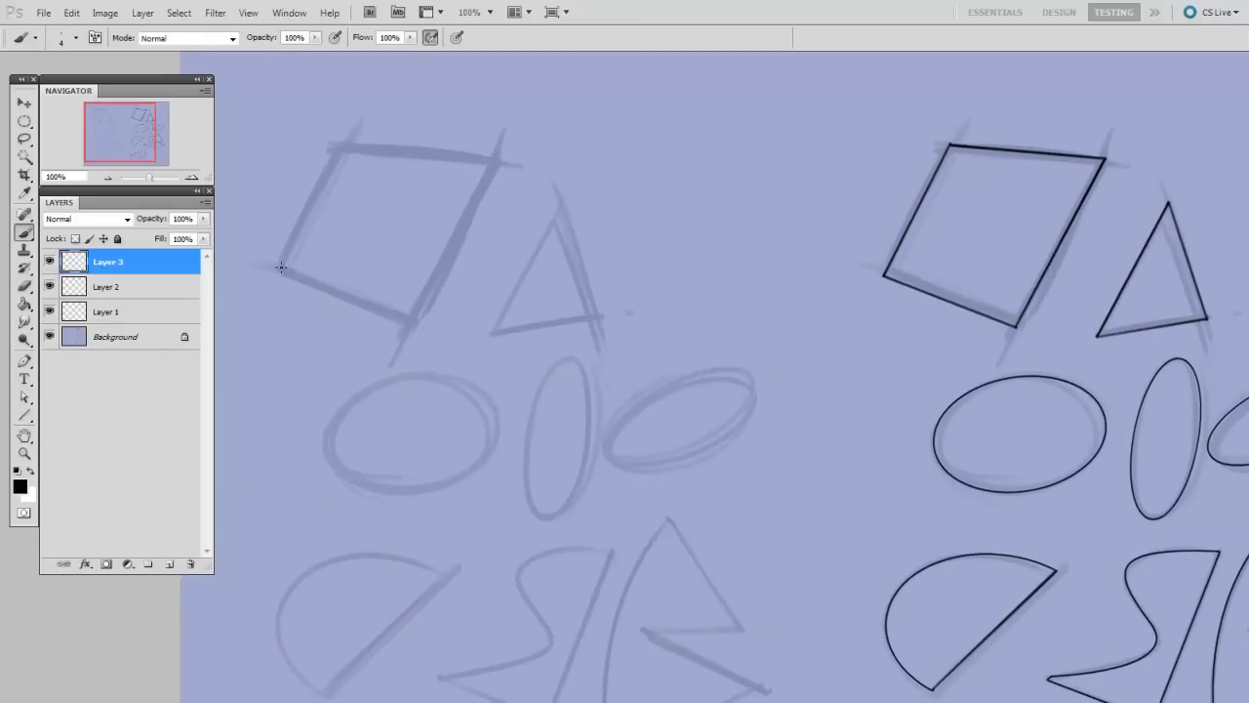
shift+click(337, 149)
shift+click(498, 157)
shift+click(409, 328)
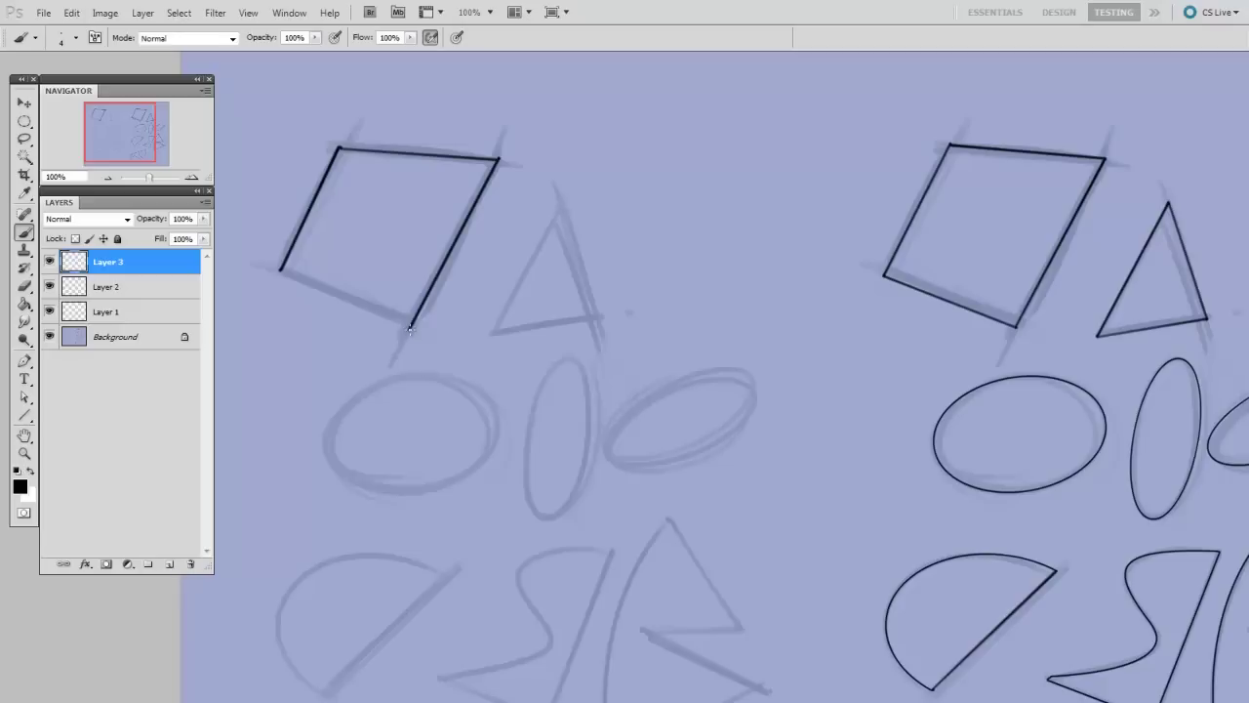
shift+click(282, 270)
Trace the triangle sketch with three straight black sides, then add a new layer
drag(553, 338, 546, 313)
click(487, 305)
shift+click(548, 178)
shift+click(590, 291)
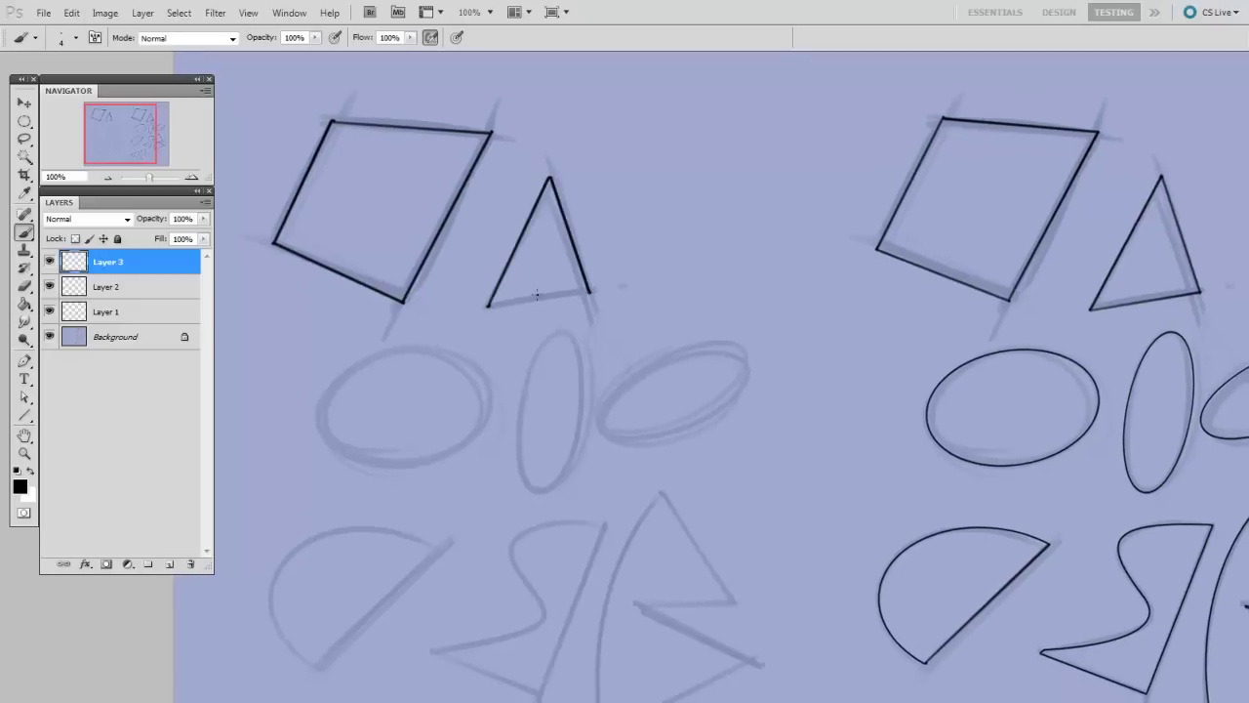
shift+click(489, 305)
drag(701, 400, 693, 324)
key(ctrl+shift+alt+n)
Select an ellipse around the tall ellipse sketch and stroke it in 2 px black
key(m)
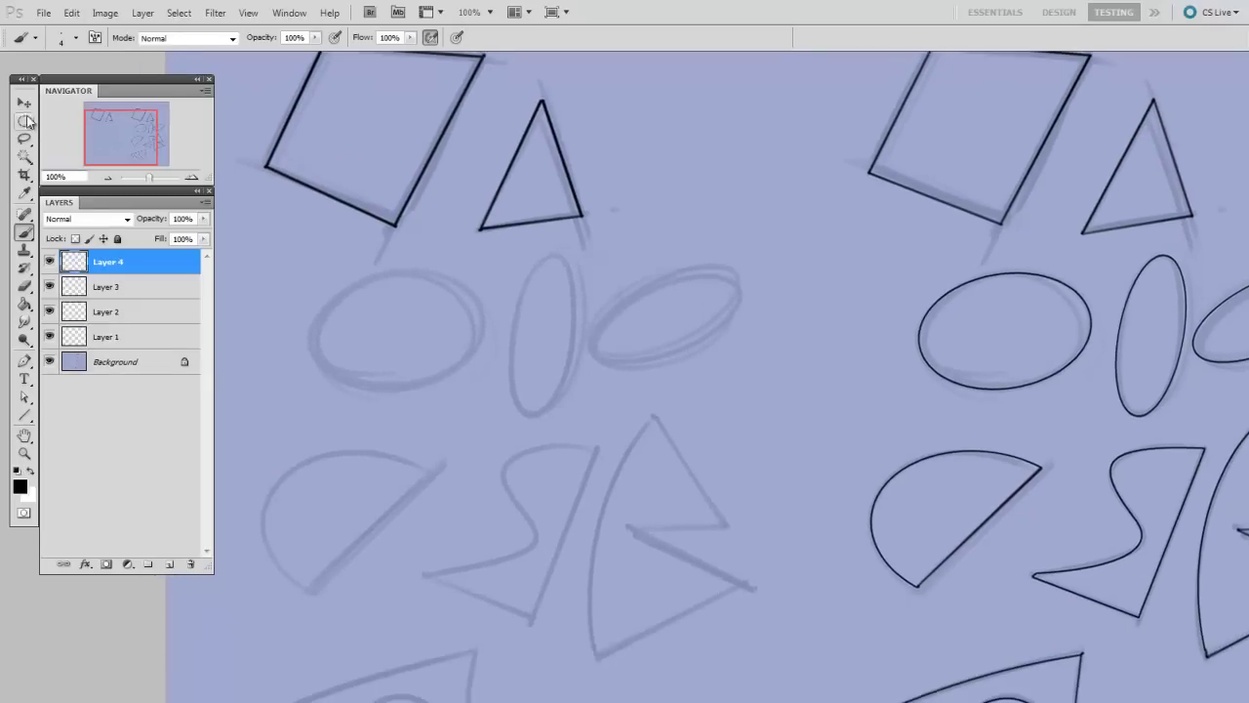
drag(471, 360, 543, 413)
drag(782, 421, 762, 403)
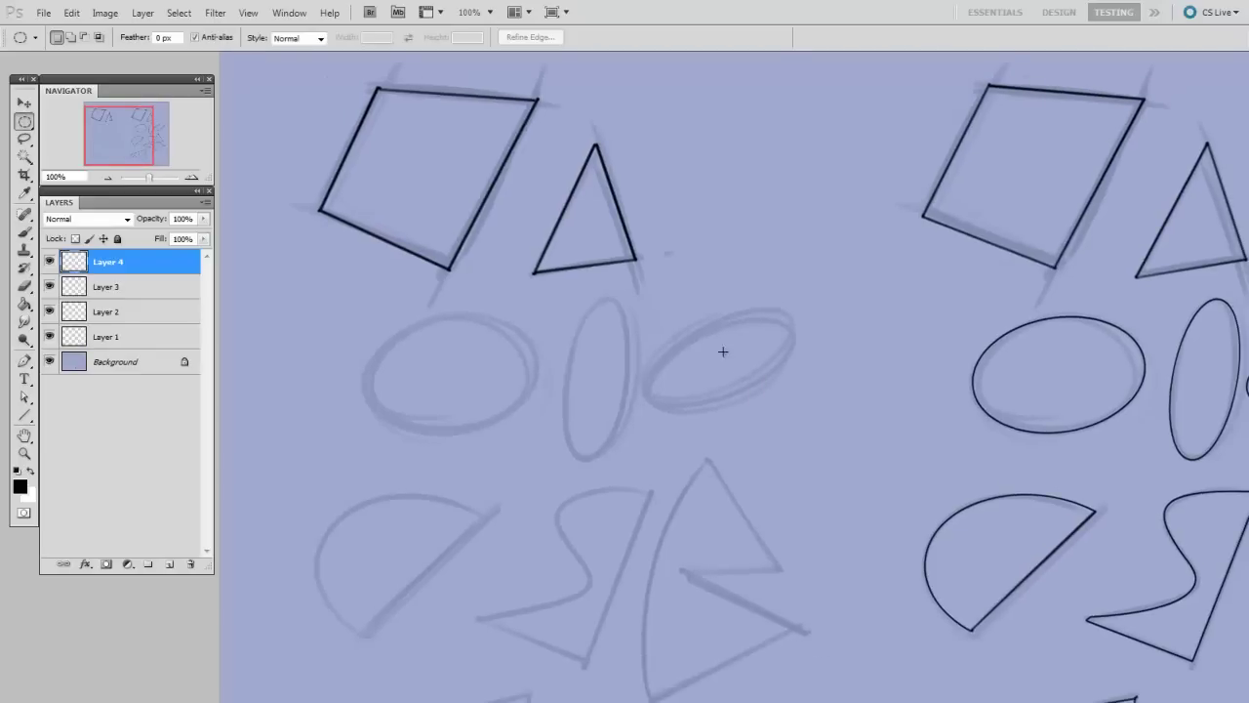
drag(632, 465, 558, 295)
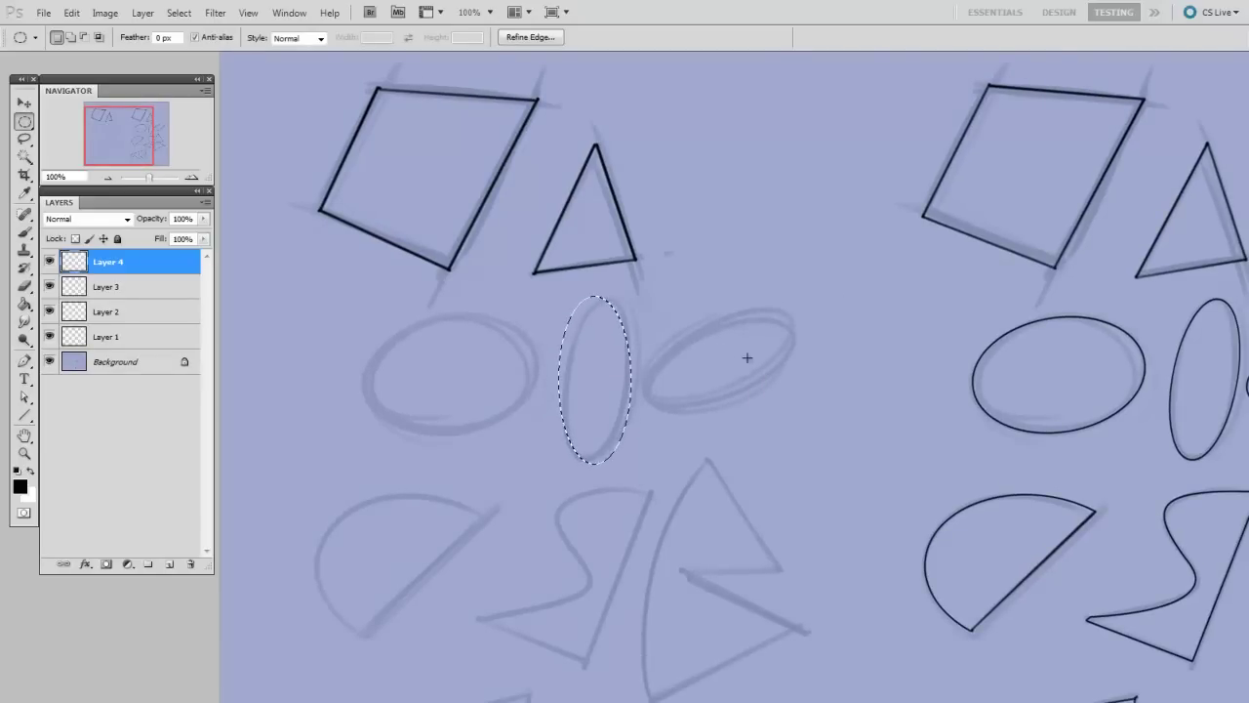
key(alt+e)
key(s)
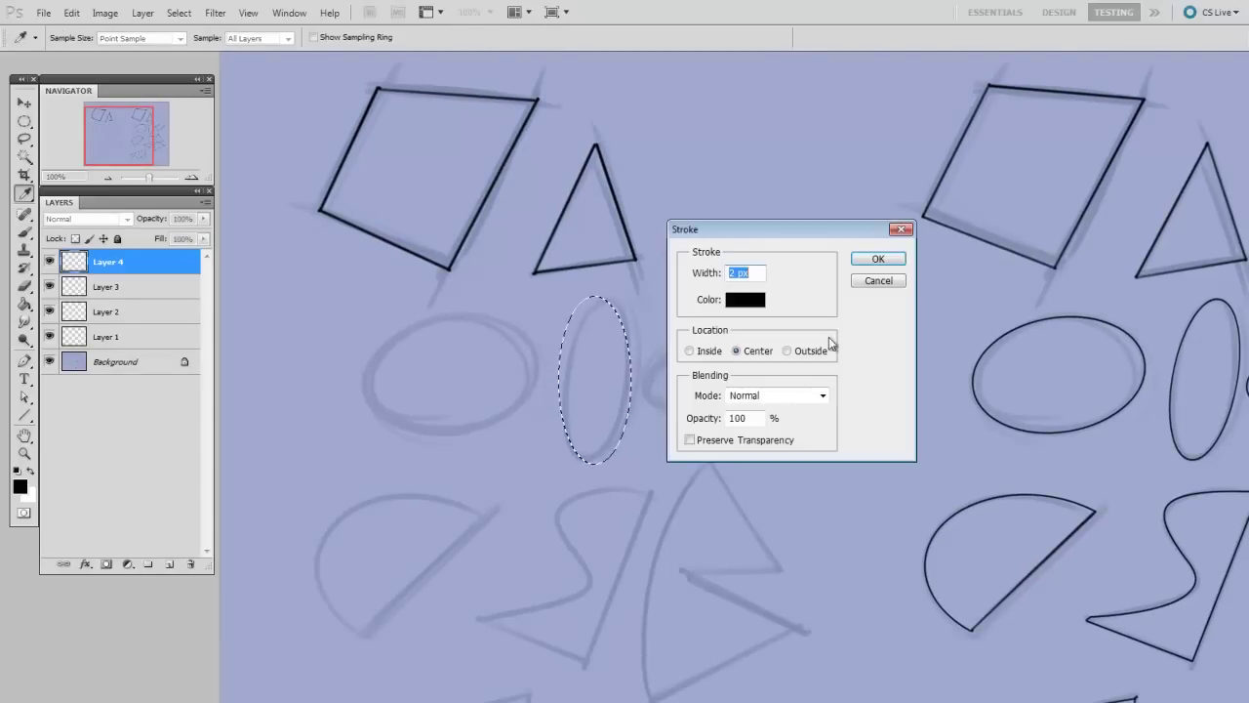
key(Return)
Rotate and narrow the stroked tall ellipse to match the tilted sketch
key(v)
key(ctrl+d)
key(ctrl+t)
drag(738, 365, 732, 390)
drag(558, 376, 568, 373)
key(Return)
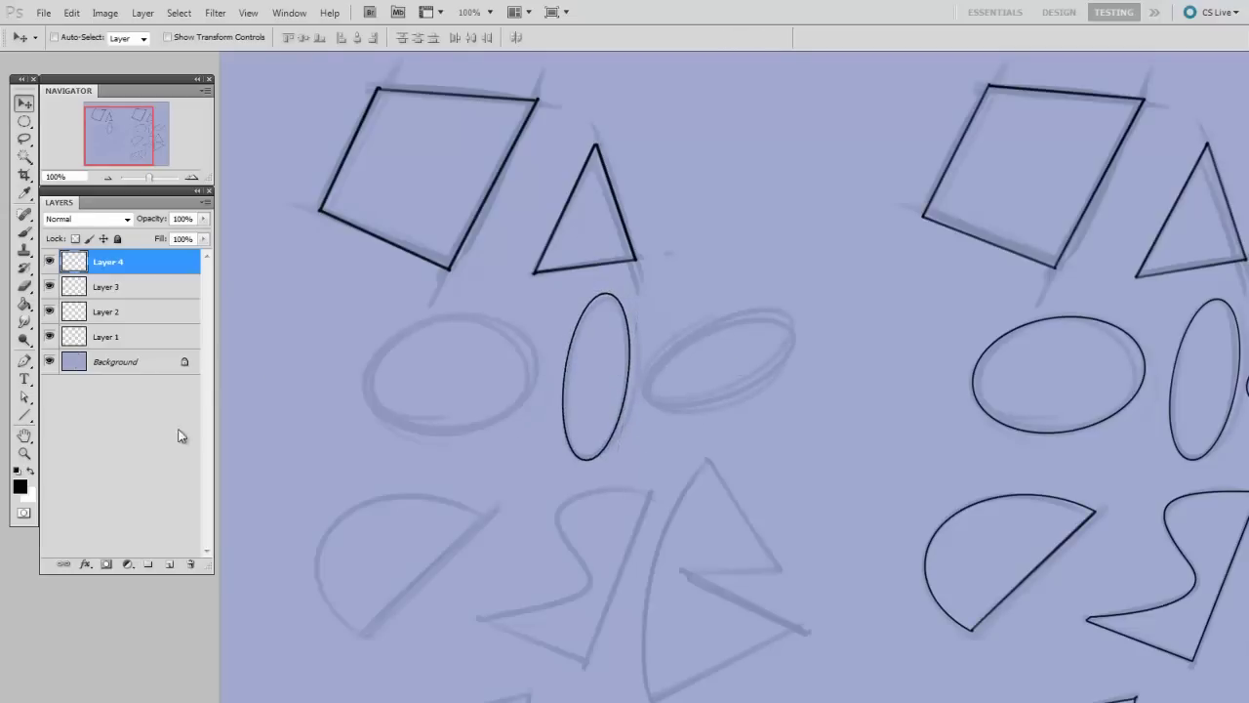
On a new layer, stroke a 2 px black outline for the wide ellipse
click(169, 564)
key(m)
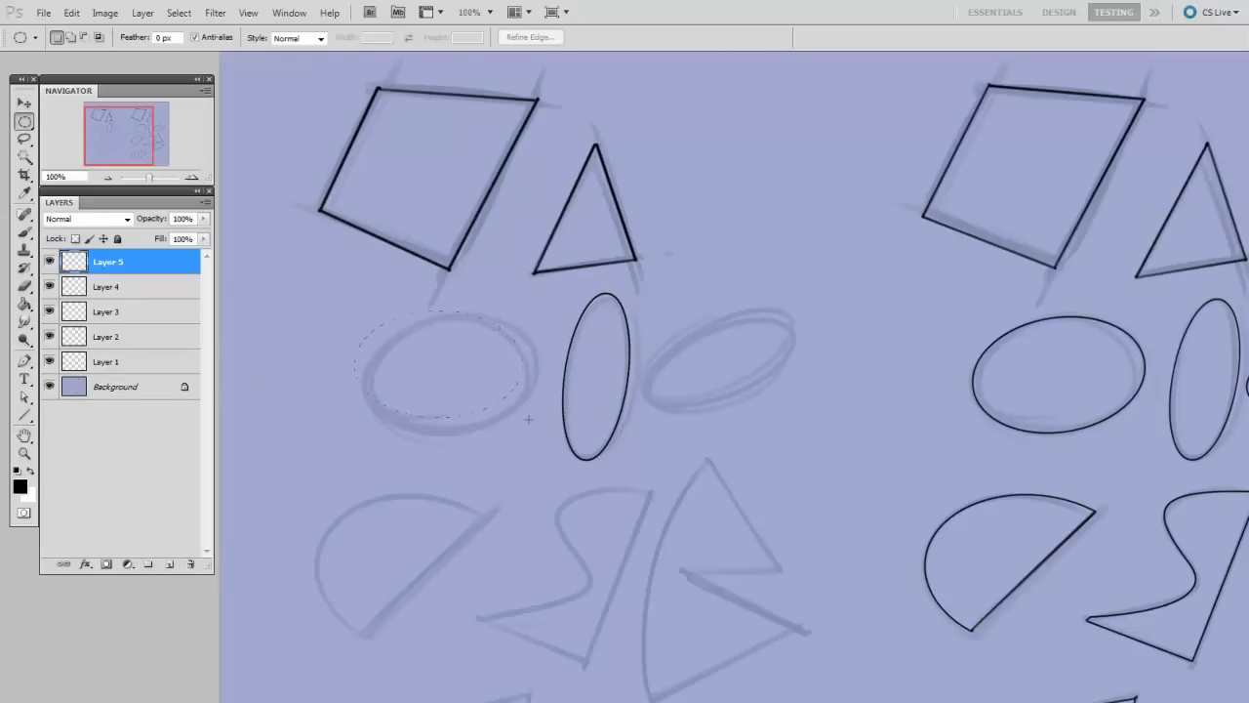
key(alt+e)
key(s)
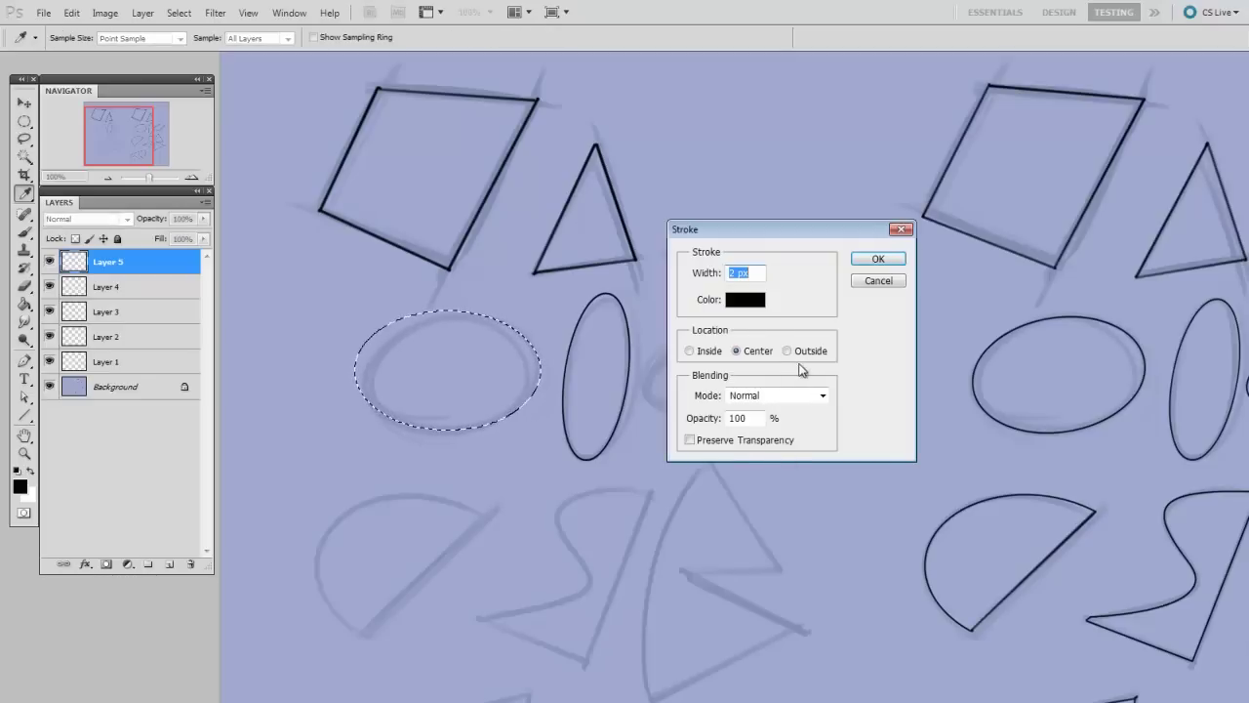
click(884, 259)
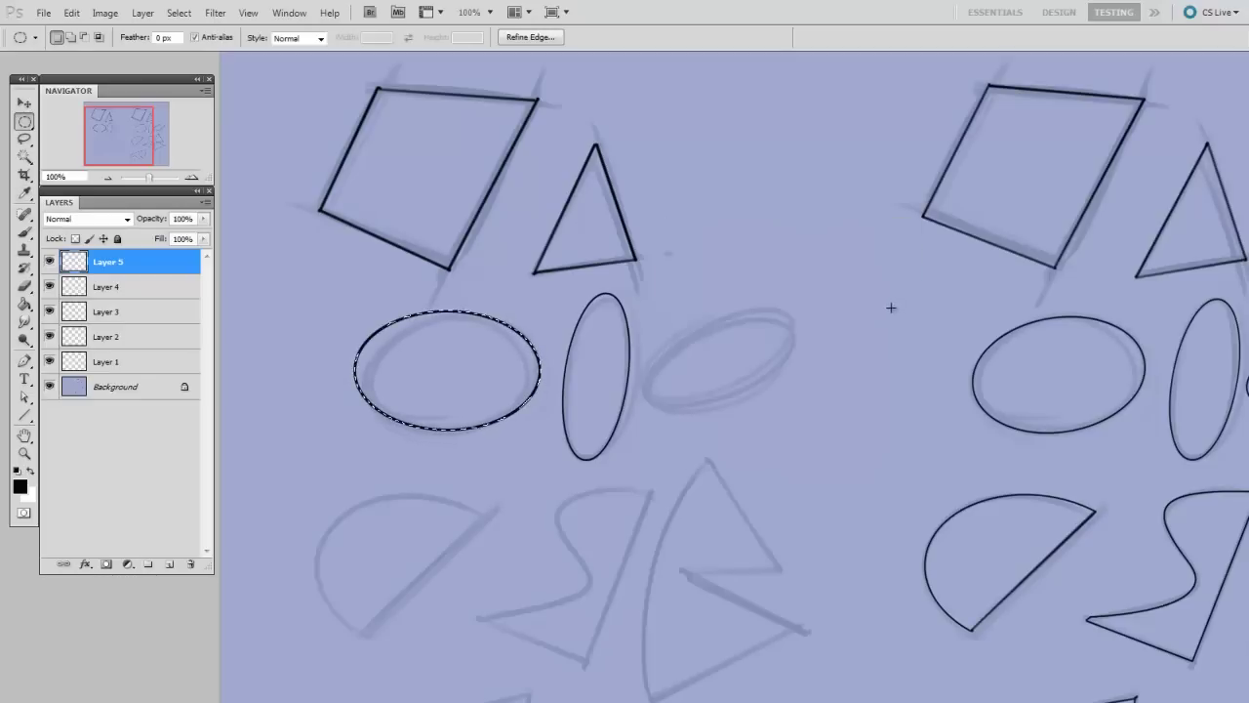
Rotate the wide ellipse outline to match its sketch
key(v)
key(ctrl+d)
key(ctrl+t)
drag(540, 430, 527, 407)
key(Return)
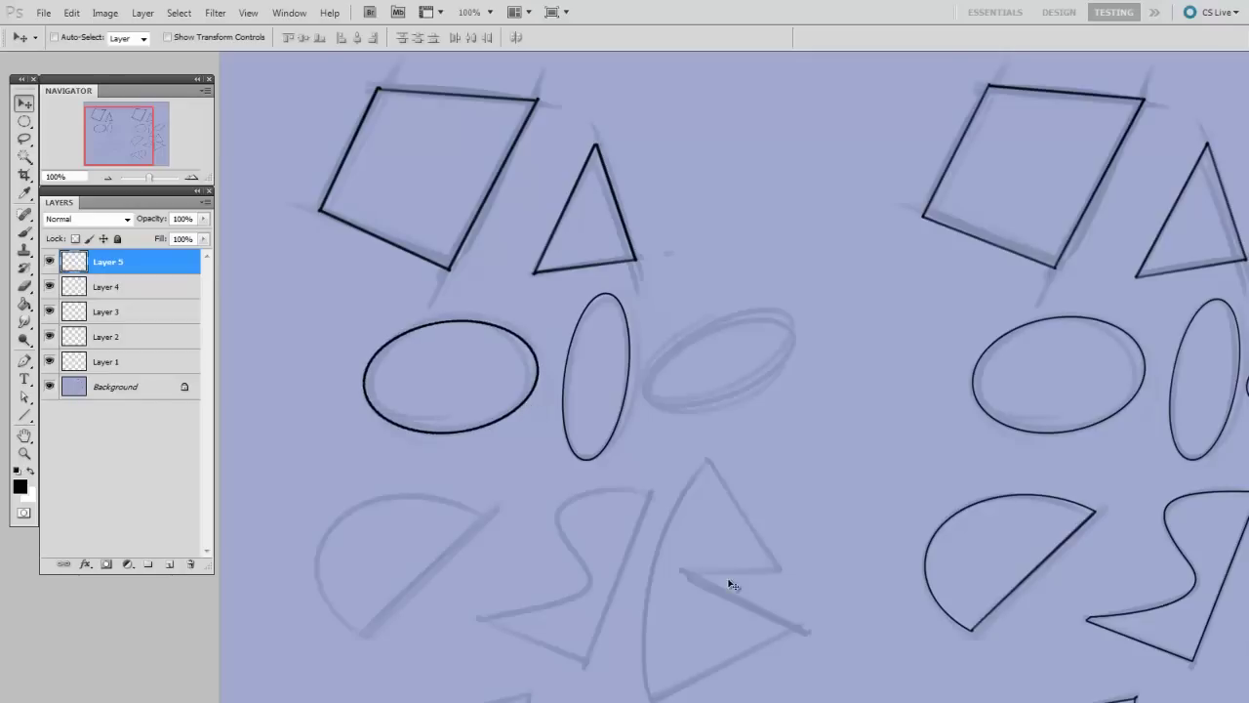
Add empty Layer 6 and scroll to the lower row of sketches
scroll(683, 556, down, 3)
key(ctrl+shift+alt+n)
scroll(605, 517, down, 3)
mouse_move(670, 521)
mouse_down()
mouse_move(732, 453)
mouse_move(686, 488)
mouse_move(705, 471)
mouse_up()
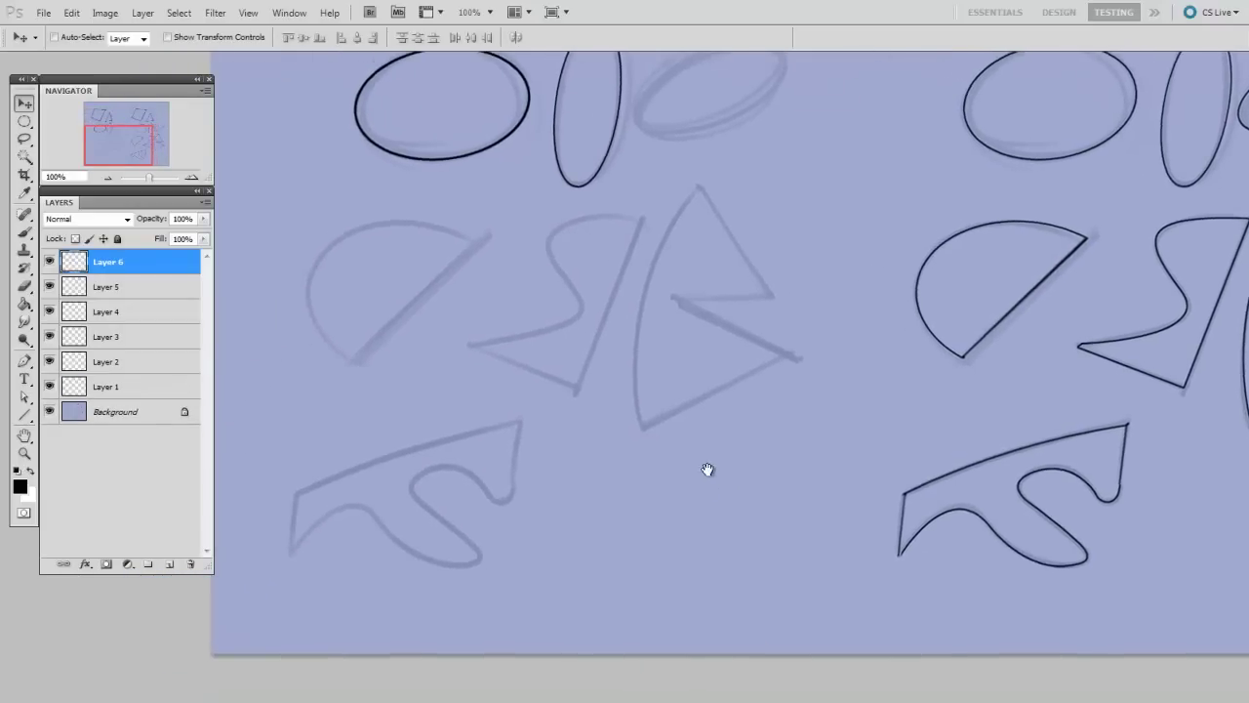
Brush the half-circle's straight diagonal edge along the guide
key(b)
shift+click(496, 237)
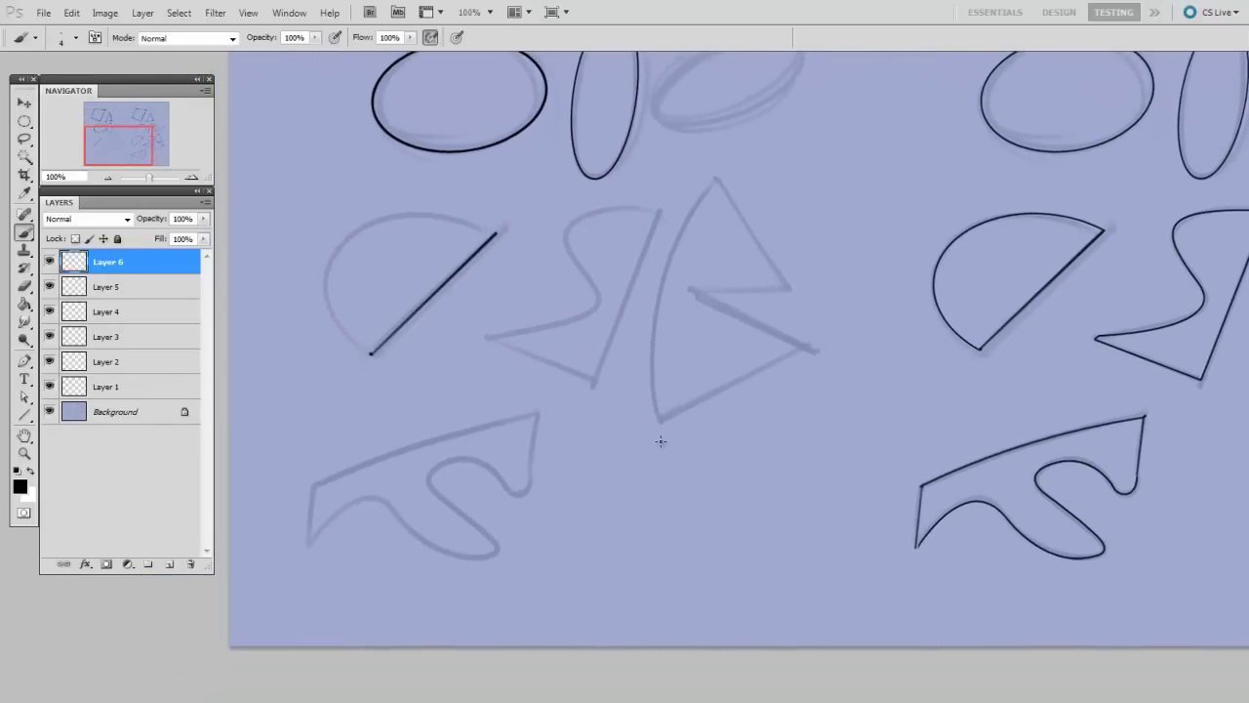
key(ctrl+shift+alt+n)
On a new layer, stroke a black circle matching the half-circle's curve
key(m)
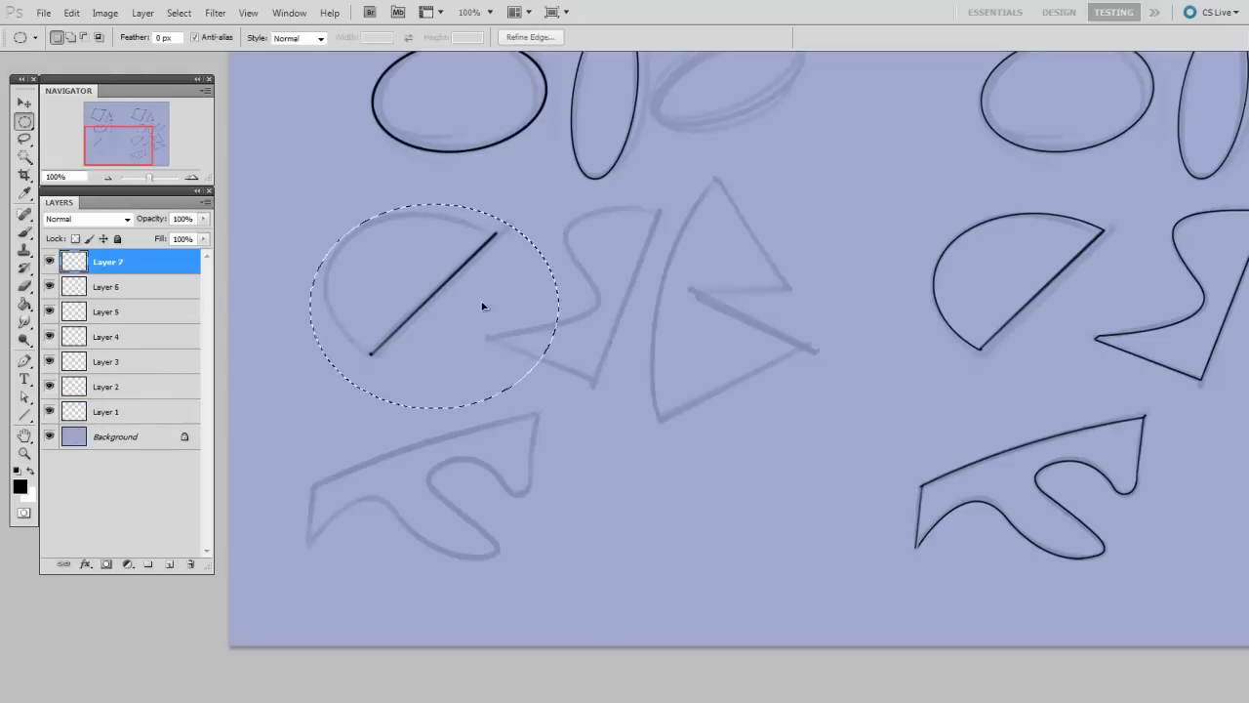
click(308, 223)
drag(507, 376, 514, 374)
drag(491, 315, 502, 304)
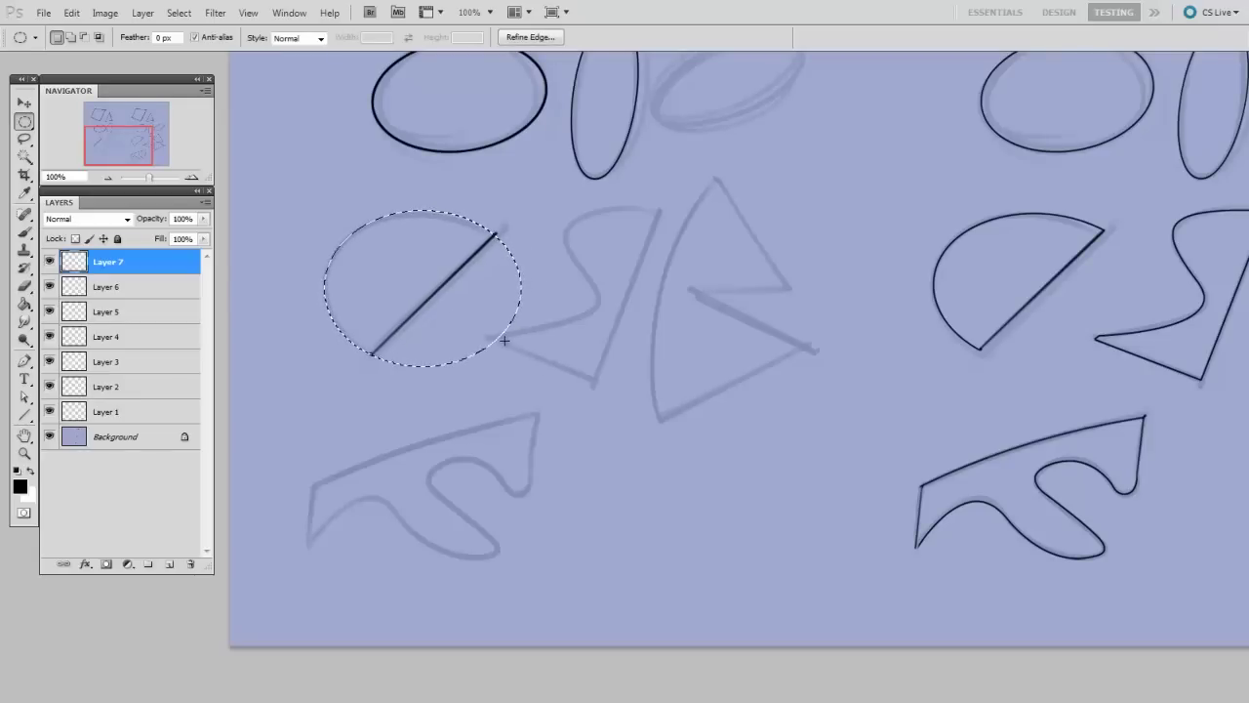
key(alt+e)
key(s)
key(Return)
key(ctrl+d)
Erase the extra arc, merge it with the straight edge, move it onto the sketch, and add Layer 7
key(e)
mouse_move(380, 362)
mouse_down()
mouse_move(505, 317)
mouse_move(505, 244)
mouse_up()
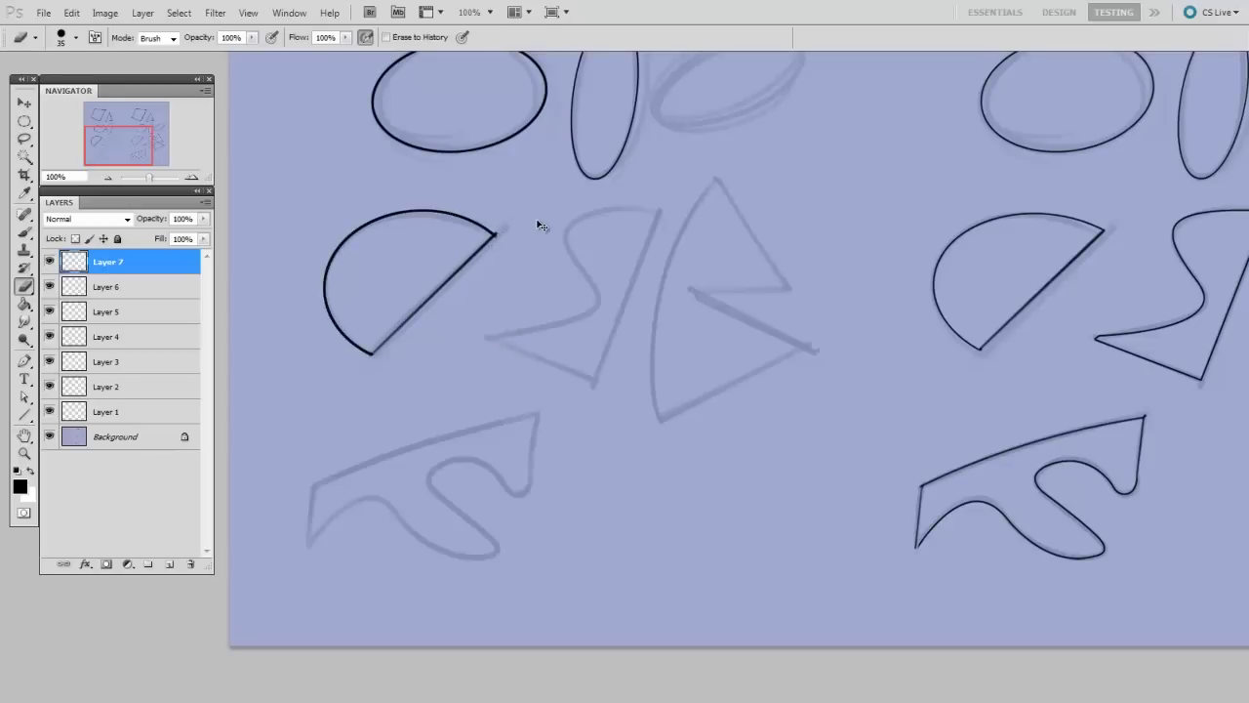
key(ctrl+e)
key(v)
drag(595, 426, 576, 419)
key(ctrl+shift+alt+n)
key(b)
scroll(576, 419, up, 2)
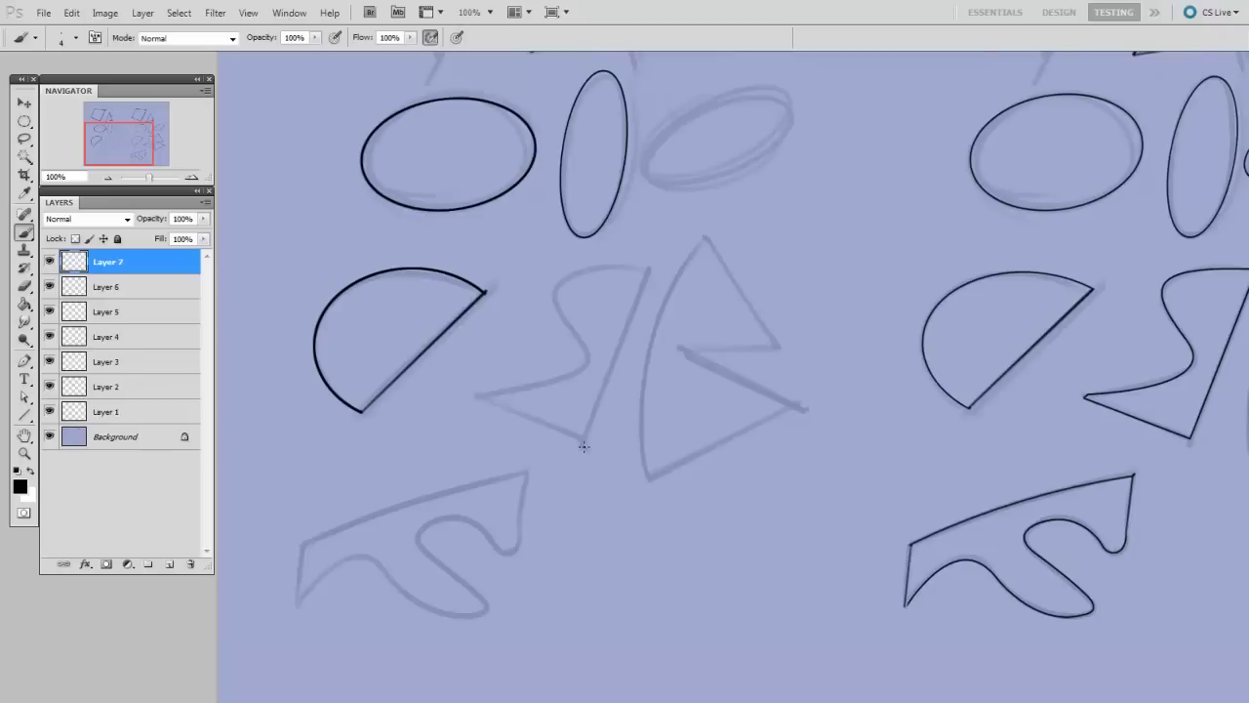
Trace the S-shaped sketch with a Pen path and stroke its selection in 3 px black
key(p)
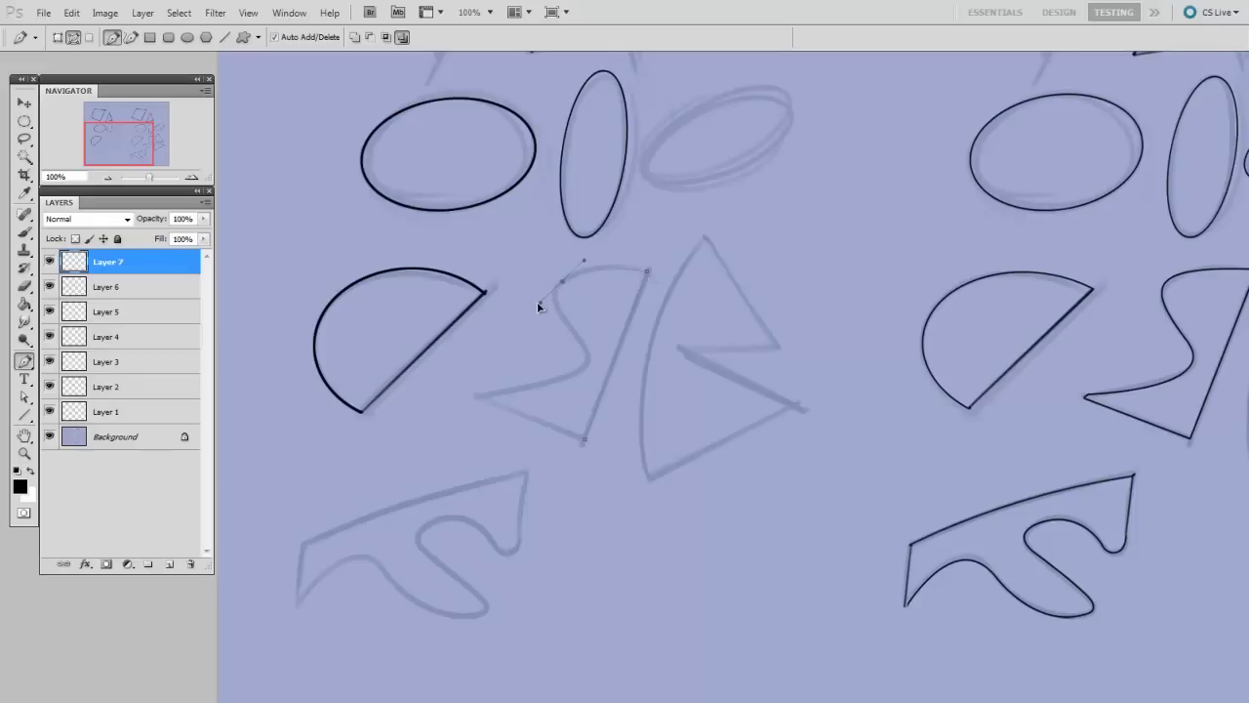
alt+click(562, 284)
alt+click(576, 340)
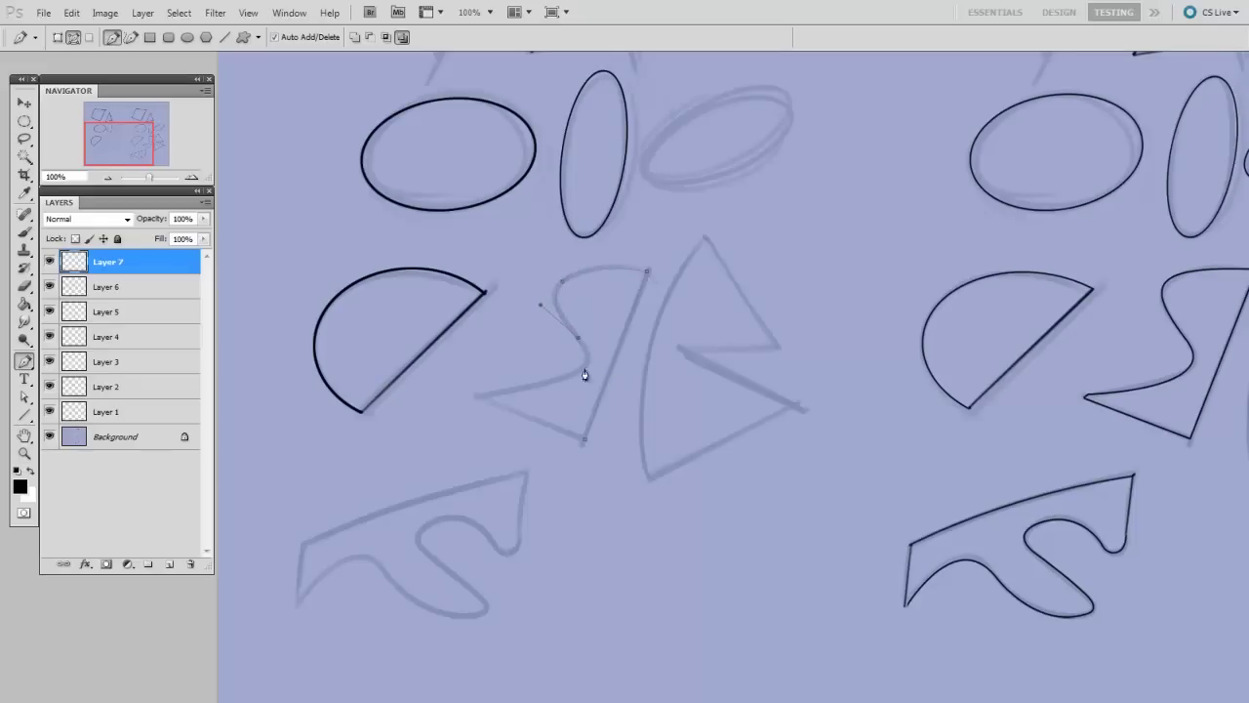
click(476, 396)
key(ctrl+Return)
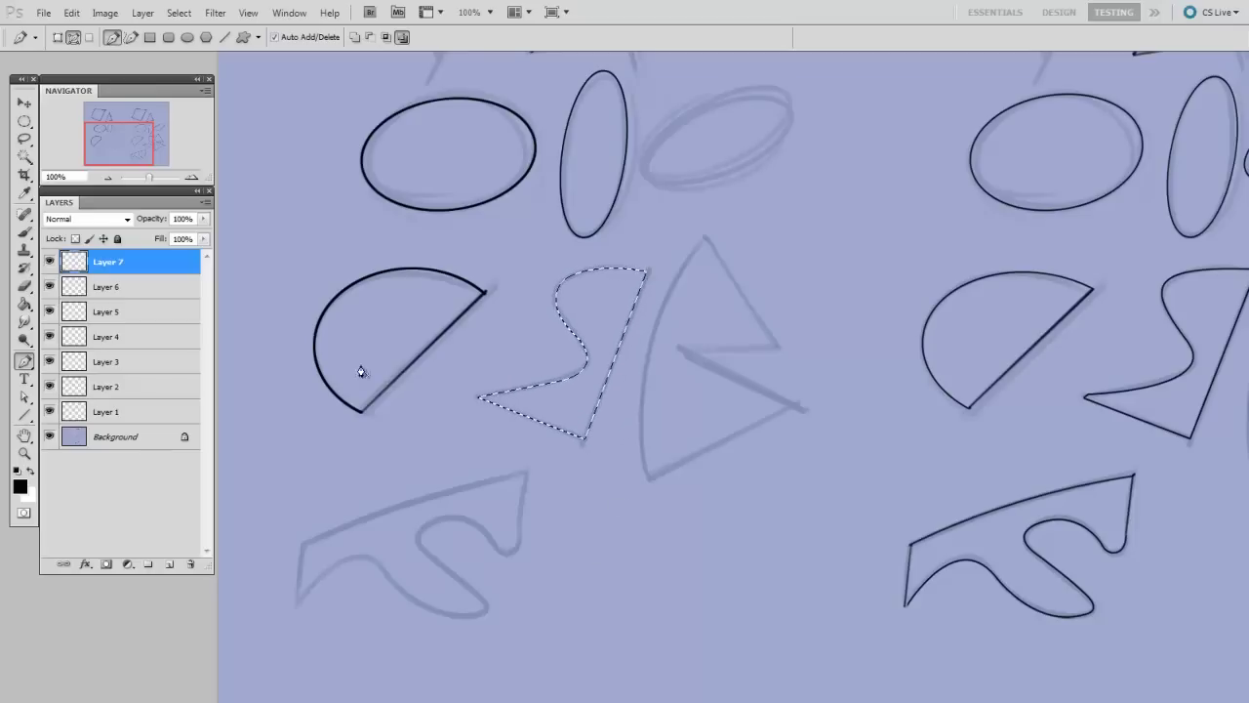
click(72, 13)
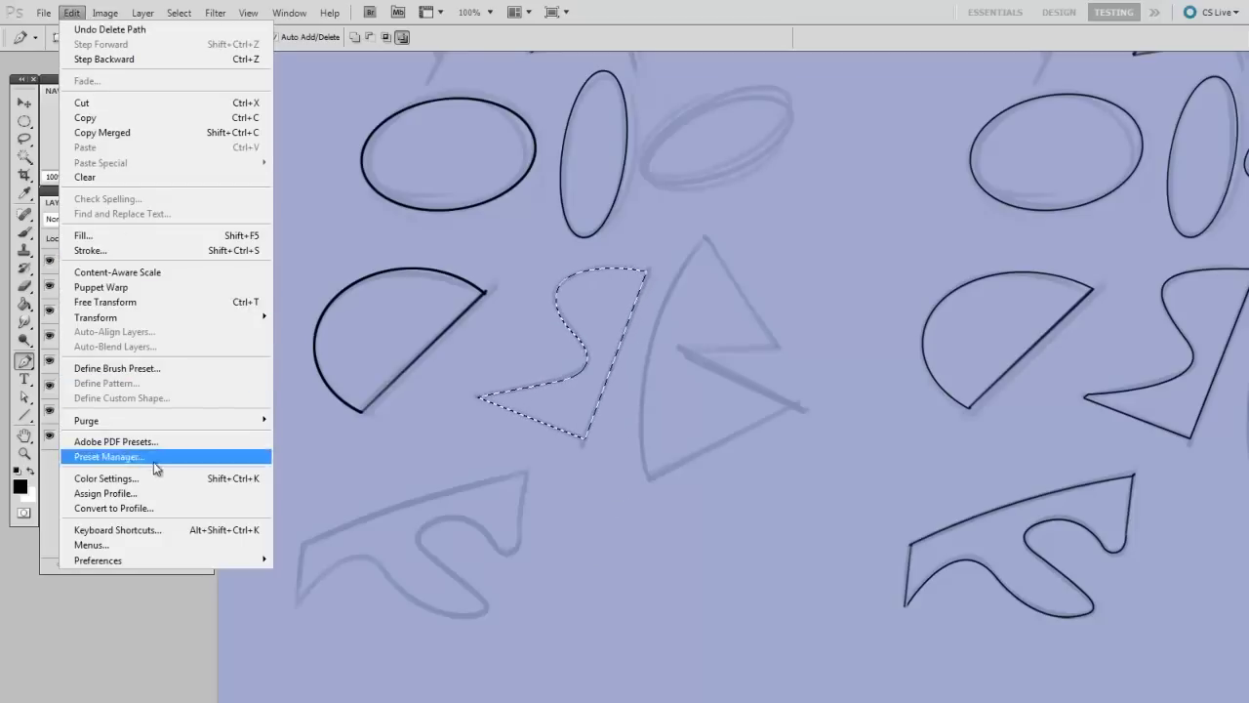
click(98, 249)
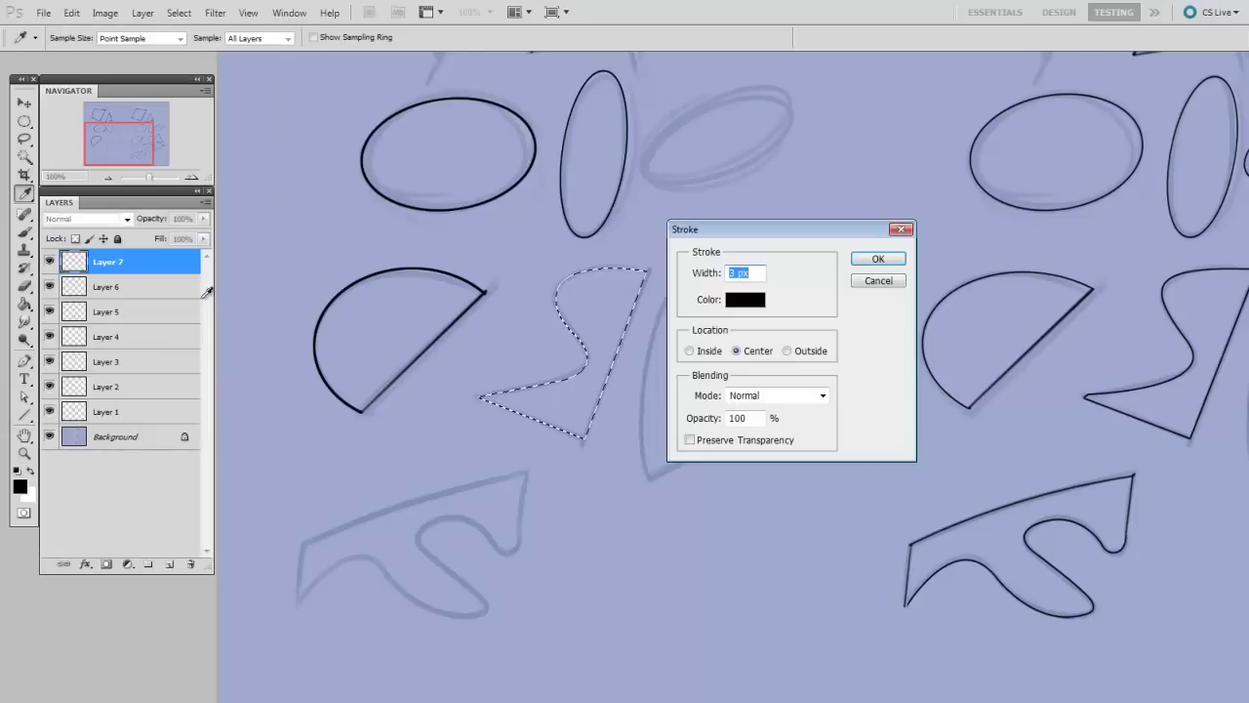
click(860, 257)
key(ctrl+d)
key(v)
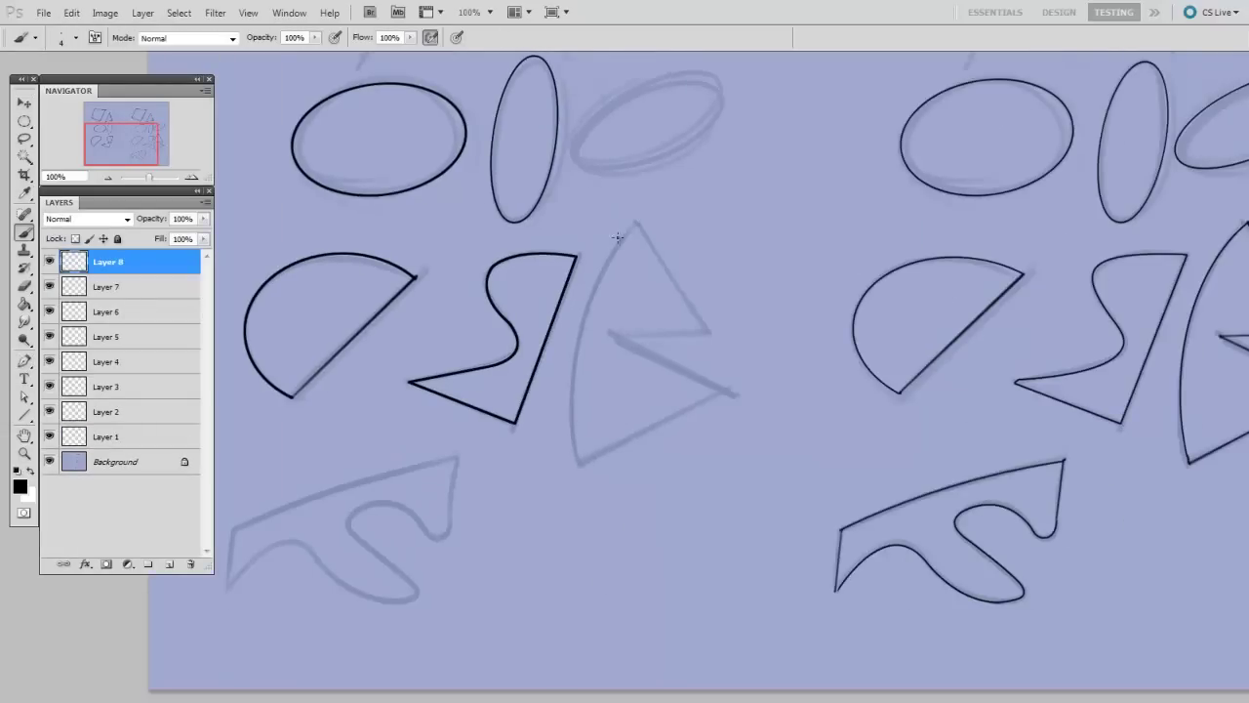
Draw the wedge's straight black edges around its notch up to the top point
shift+click(724, 389)
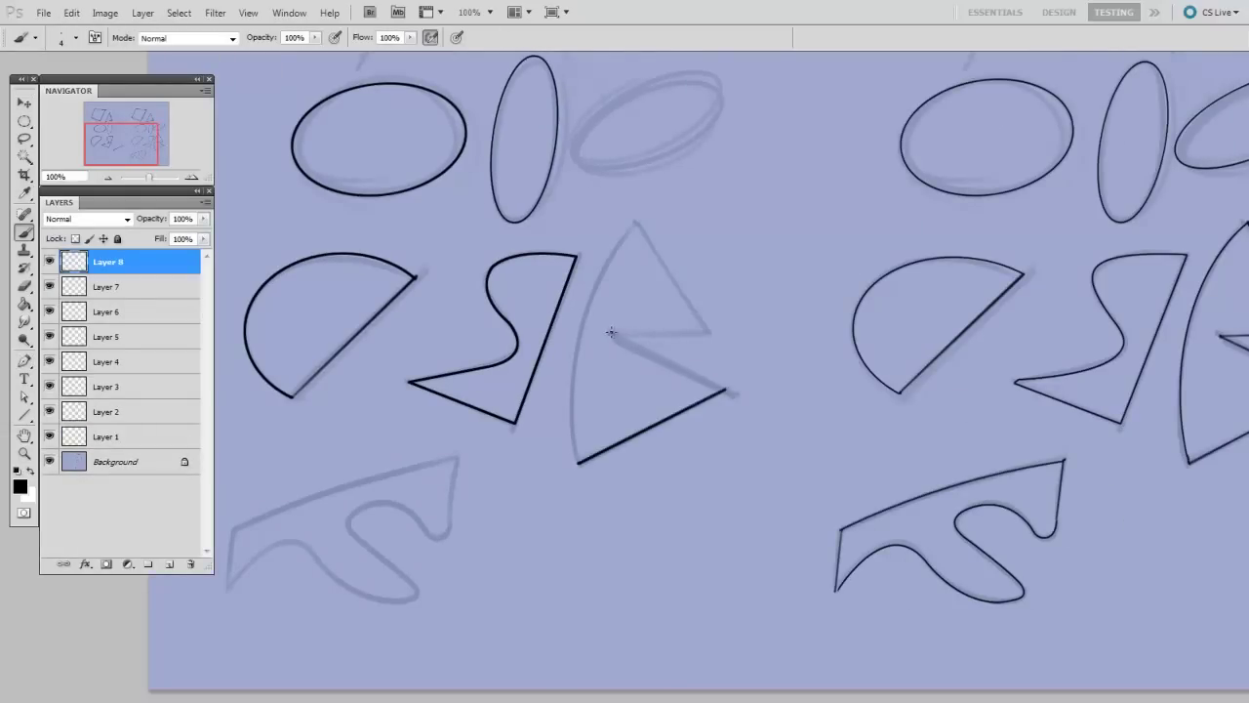
shift+click(611, 333)
shift+click(706, 329)
shift+click(636, 222)
On a new layer, stroke an elliptical selection in black along the wedge's curved side
key(ctrl+shift+alt+n)
key(m)
drag(793, 622, 807, 607)
right_click(773, 494)
key(Return)
key(ctrl+d)
Erase the ellipse's unneeded top, right and bottom arcs with a size-50 eraser
key(e)
drag(654, 202, 715, 195)
key(])
mouse_move(777, 255)
mouse_down()
mouse_move(800, 449)
mouse_move(781, 589)
mouse_move(633, 535)
mouse_move(584, 487)
mouse_move(650, 575)
mouse_move(789, 558)
mouse_up()
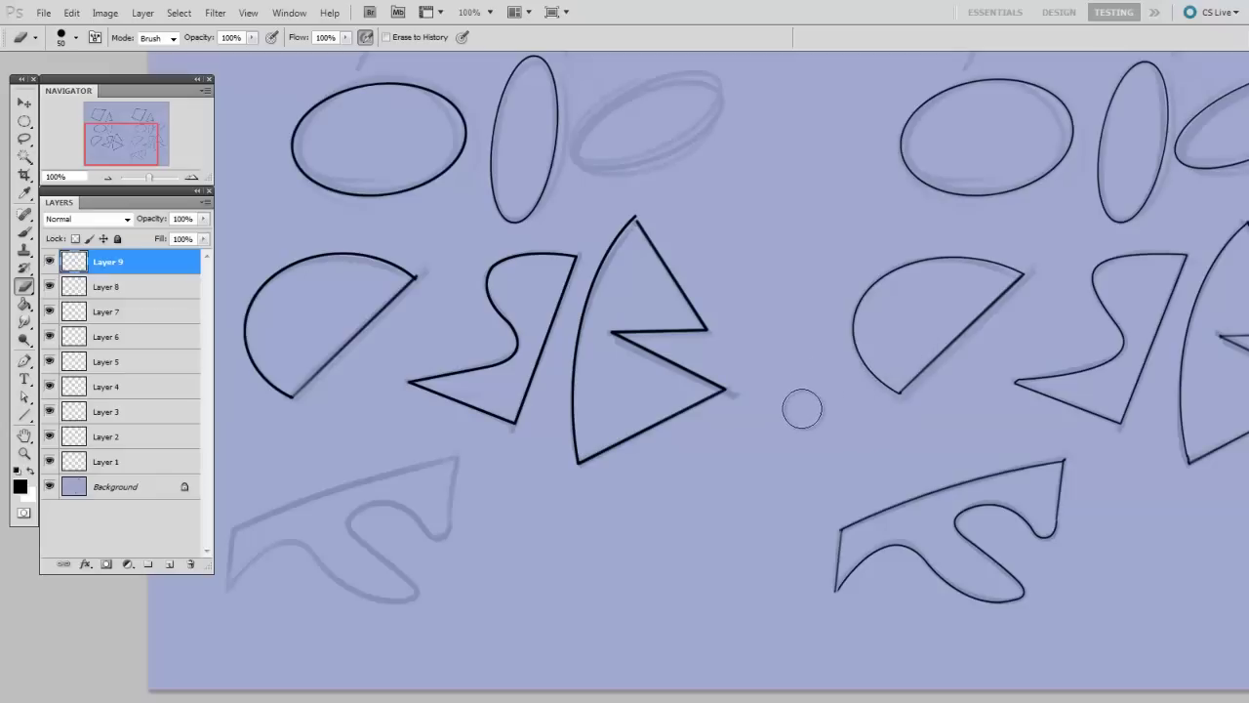
drag(841, 387, 837, 420)
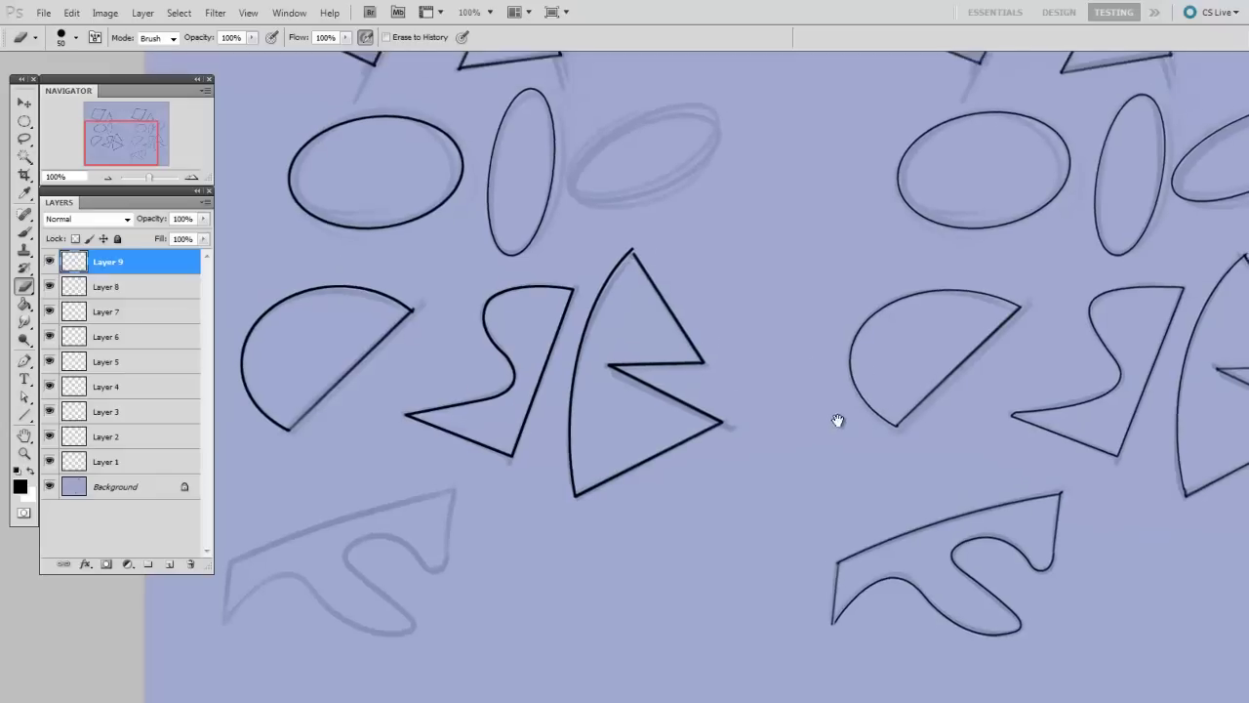